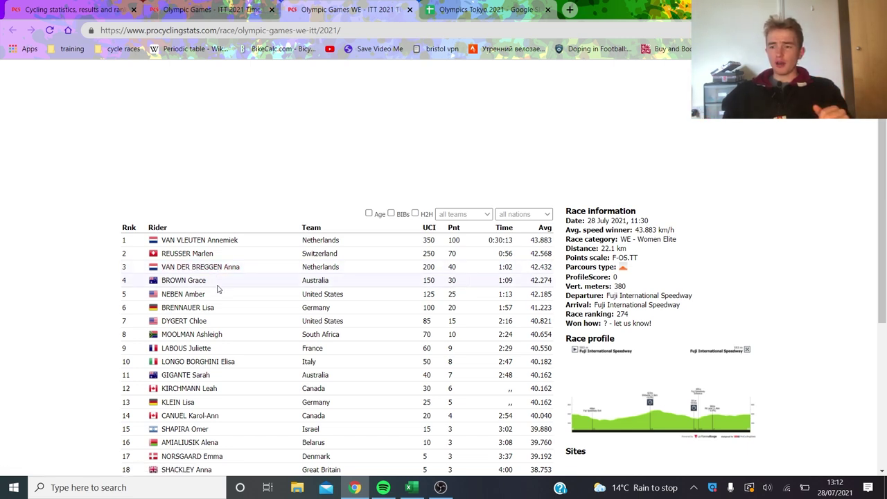
Step: Switch to the men's Olympic Games ITT 2021 results, won by Roglič in 0:55:04
{"action": "left_click", "coordinate": [191, 8]}
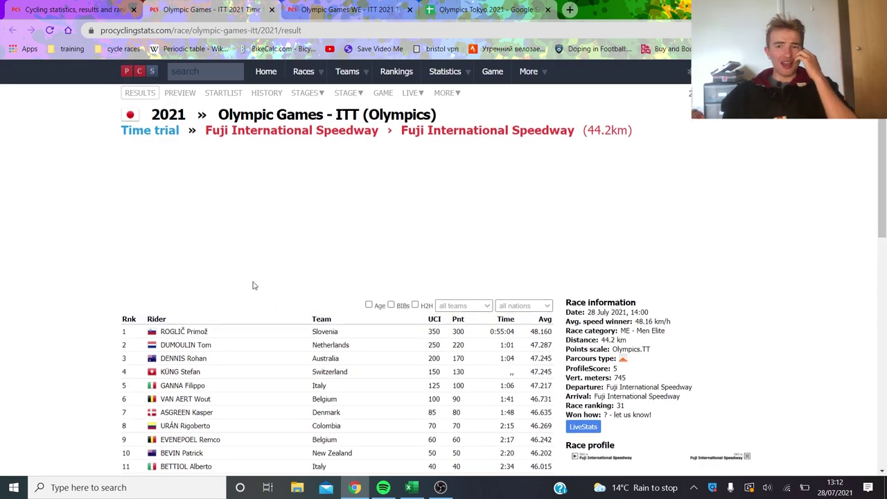
Step: Scroll through the men's ITT results, then bring up the 'Olympics Tokyo 2021' Google Sheet
{"action": "scroll", "coordinate": [254, 285], "scroll_direction": "down", "scroll_amount": 1}
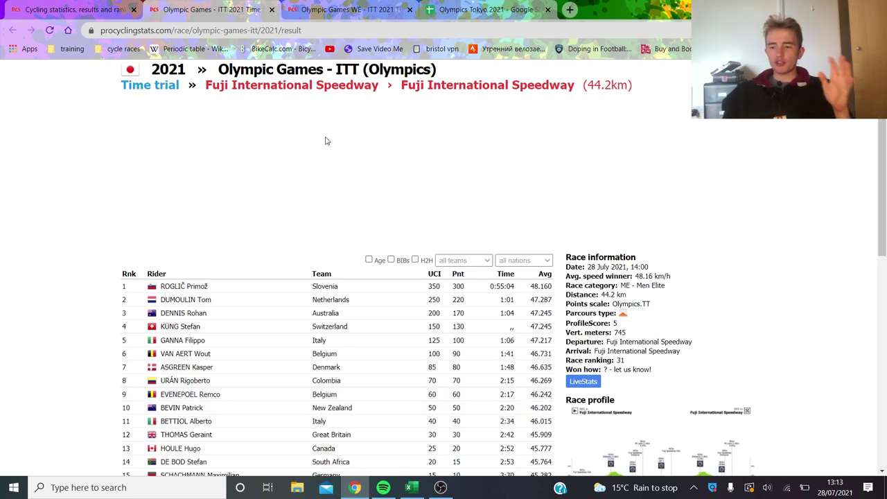
{"action": "left_click", "coordinate": [511, 7]}
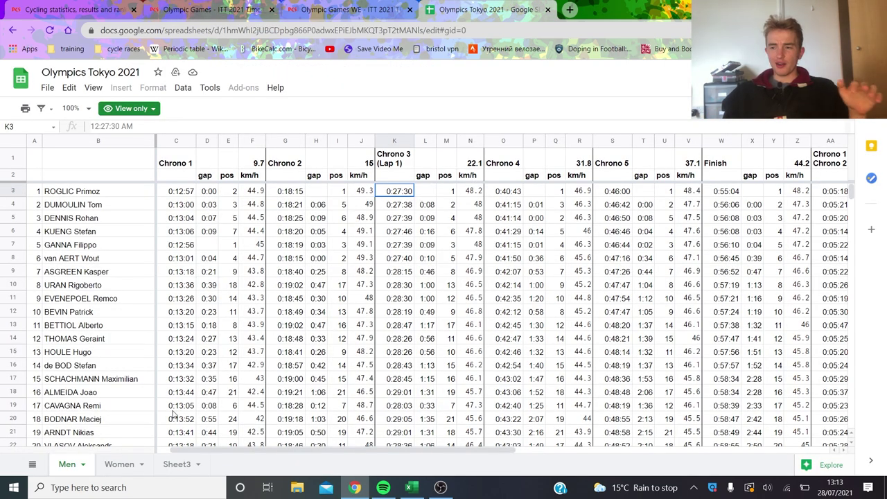
Step: On the Women sheet, read the Chrono 1 times in C4 and C2, then return to the men's results
{"action": "left_click", "coordinate": [116, 469]}
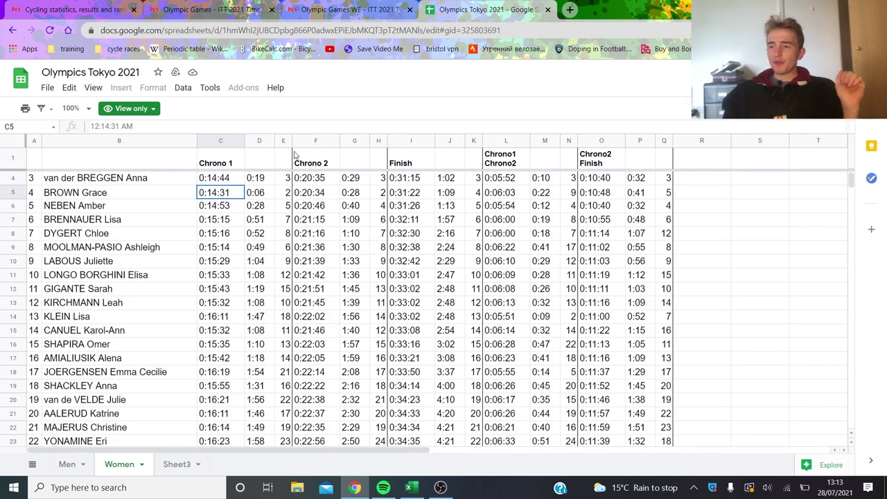
{"action": "left_click", "coordinate": [225, 176]}
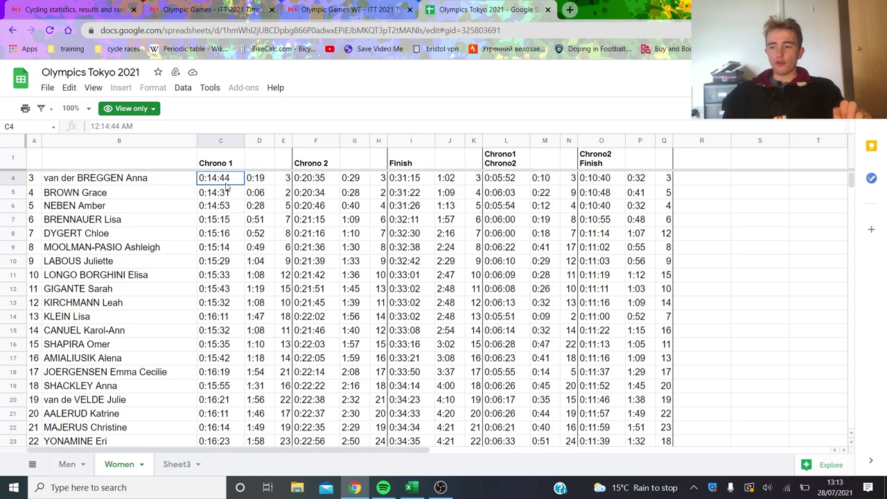
{"action": "key", "text": "Up"}
{"action": "key", "text": "Up"}
{"action": "key", "text": "Up"}
{"action": "left_click", "coordinate": [226, 182]}
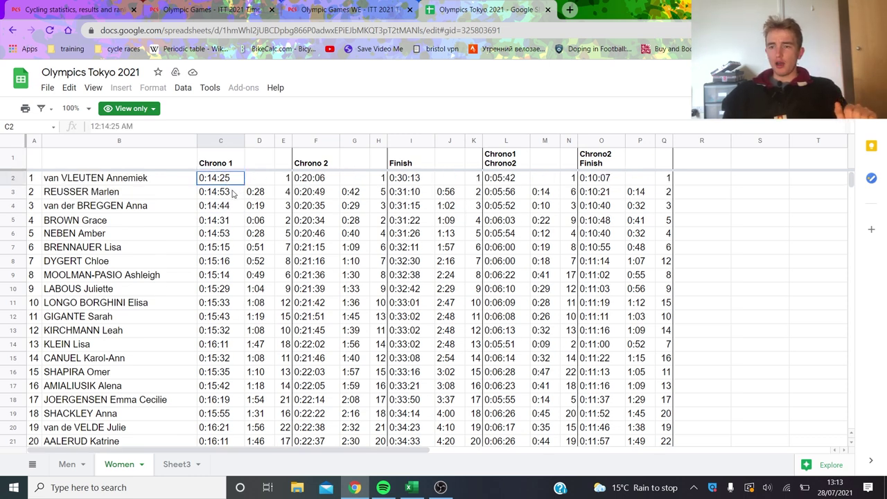
{"action": "left_click", "coordinate": [217, 9]}
Step: View the women's ITT course profile chart, then return to the Women sheet
{"action": "scroll", "coordinate": [672, 331], "scroll_direction": "down", "scroll_amount": 1}
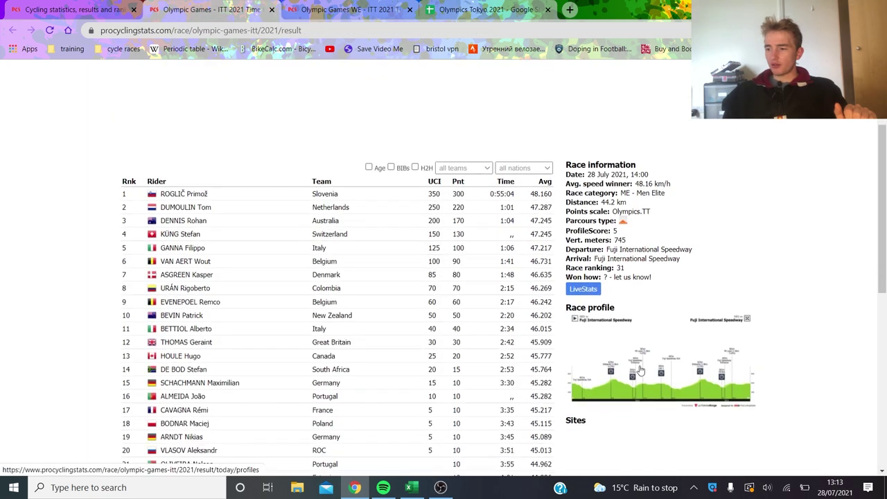
{"action": "key", "text": "ctrl+Tab"}
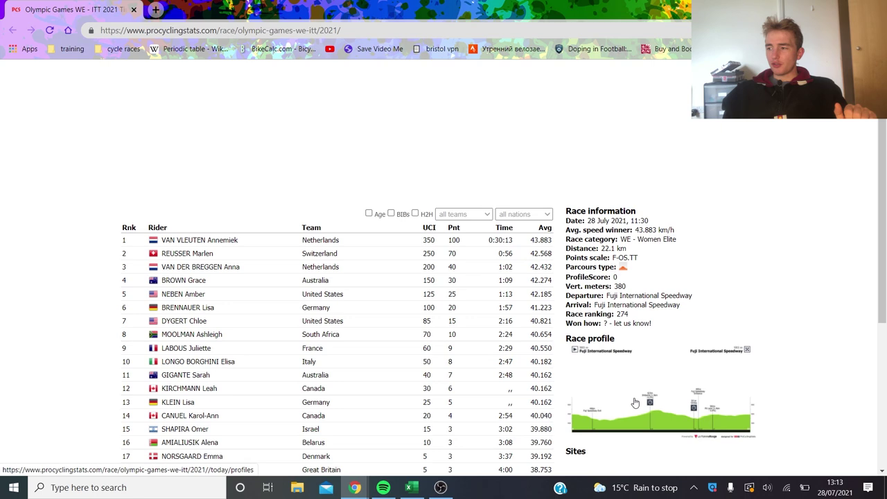
{"action": "left_click", "coordinate": [635, 402]}
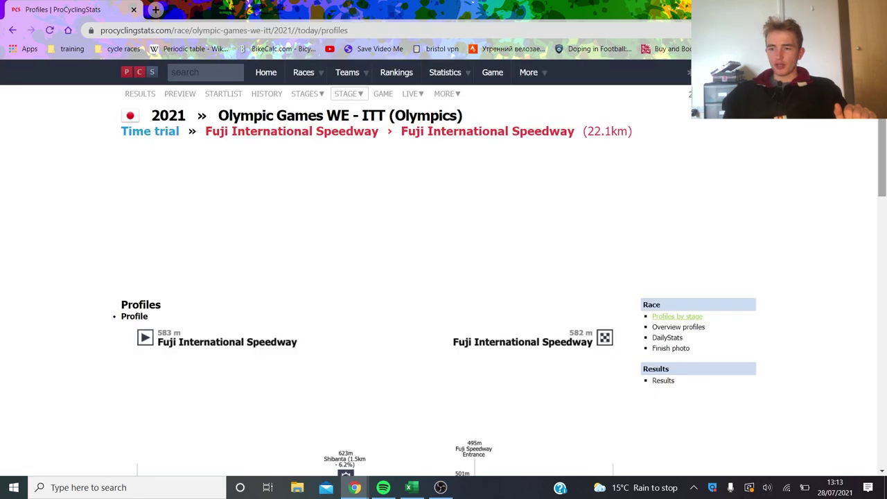
{"action": "scroll", "coordinate": [416, 291], "scroll_direction": "down", "scroll_amount": 4}
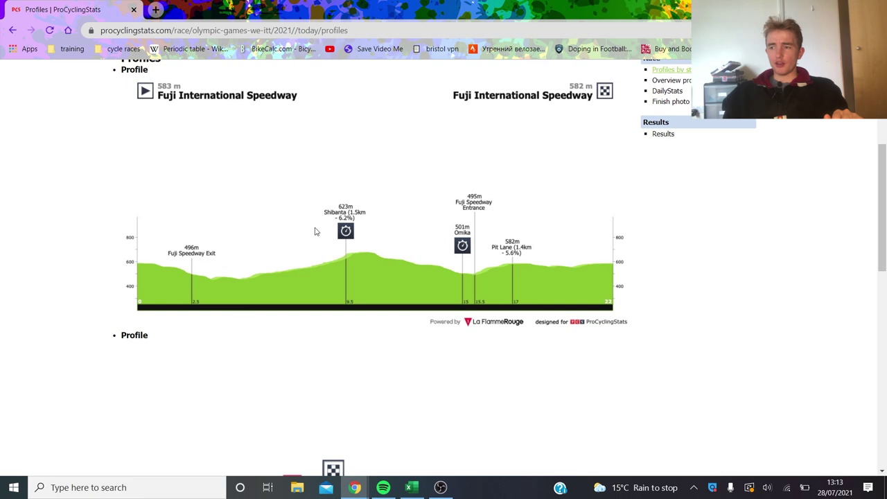
{"action": "left_click_drag", "start_coordinate": [68, 8], "coordinate": [201, 9]}
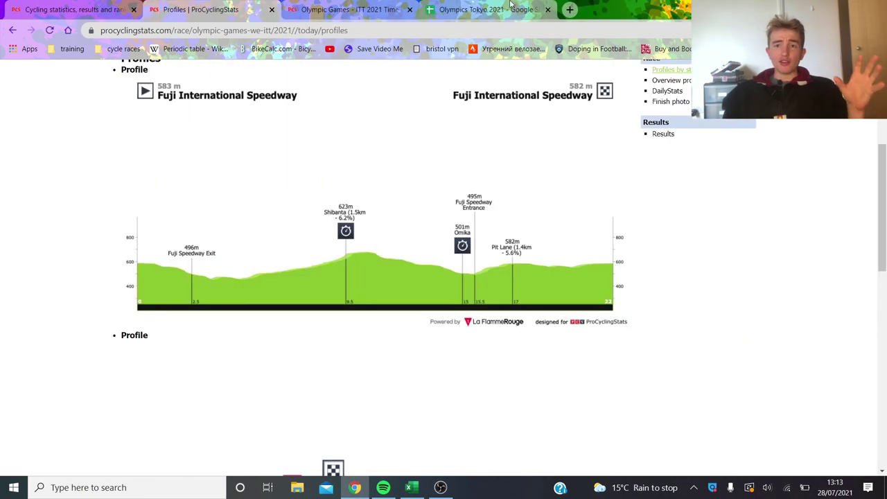
{"action": "left_click", "coordinate": [485, 9]}
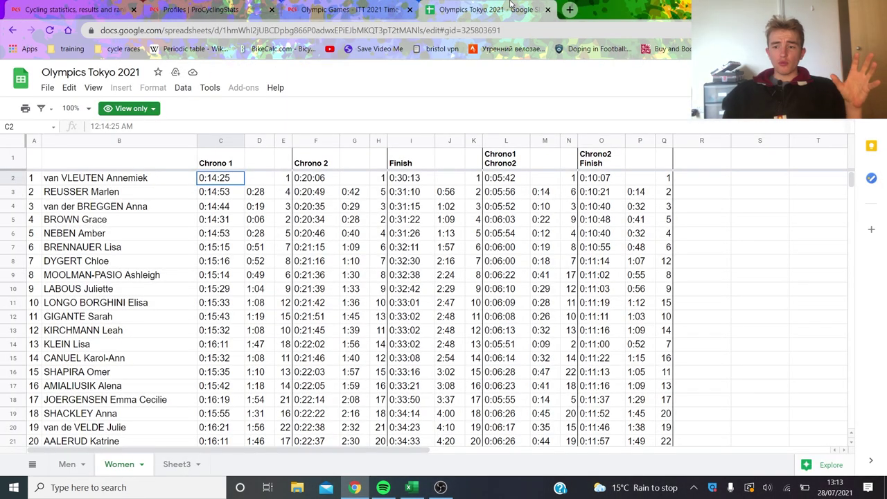
{"action": "left_click", "coordinate": [228, 195]}
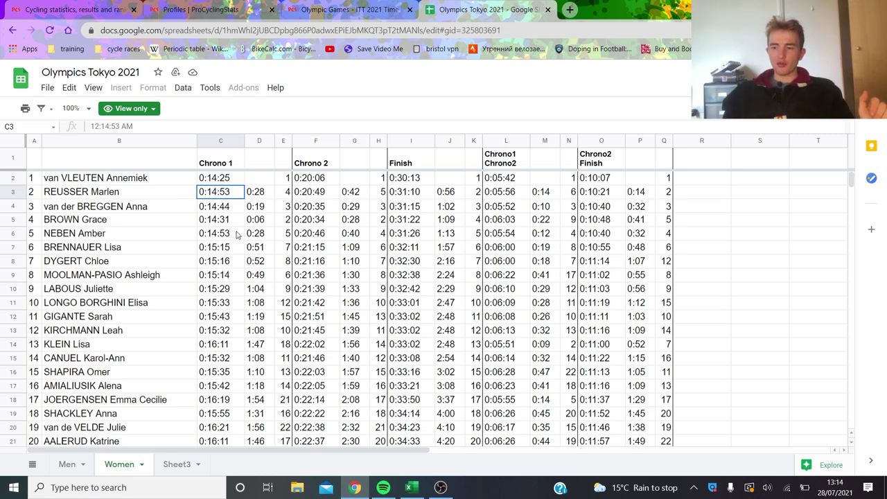
{"action": "left_click", "coordinate": [228, 219]}
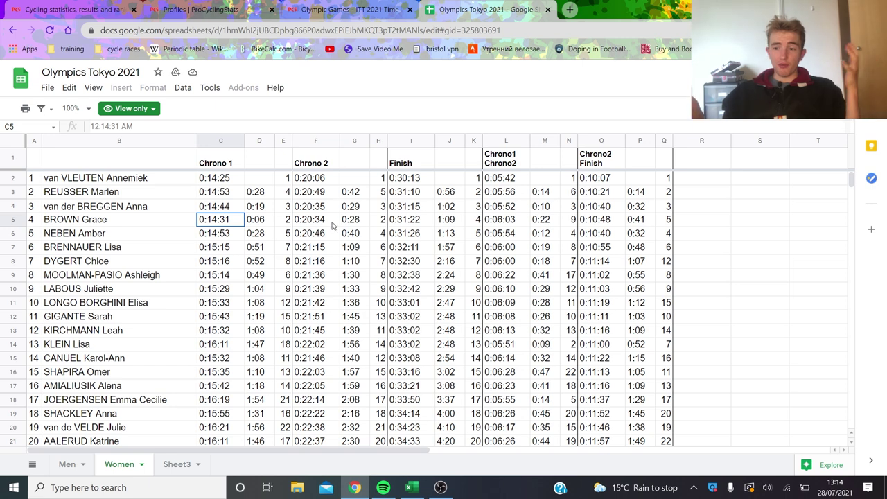
{"action": "left_click", "coordinate": [353, 221]}
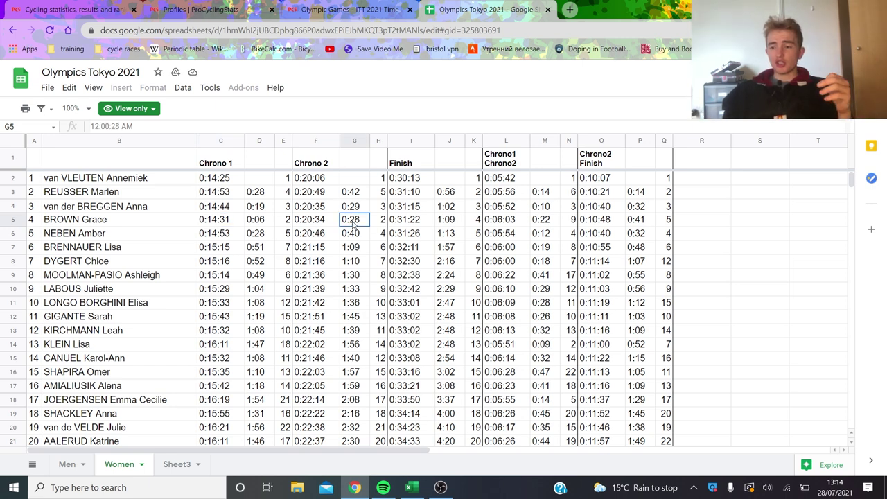
{"action": "left_click", "coordinate": [254, 263]}
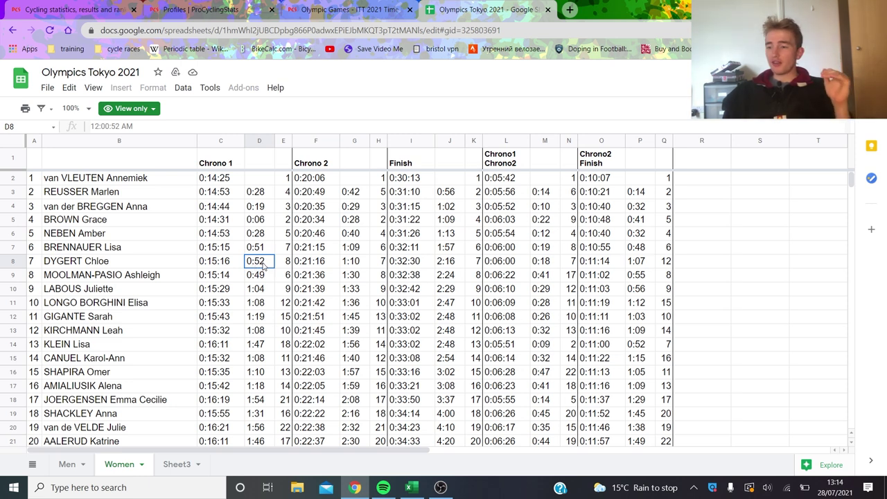
{"action": "left_click", "coordinate": [323, 266]}
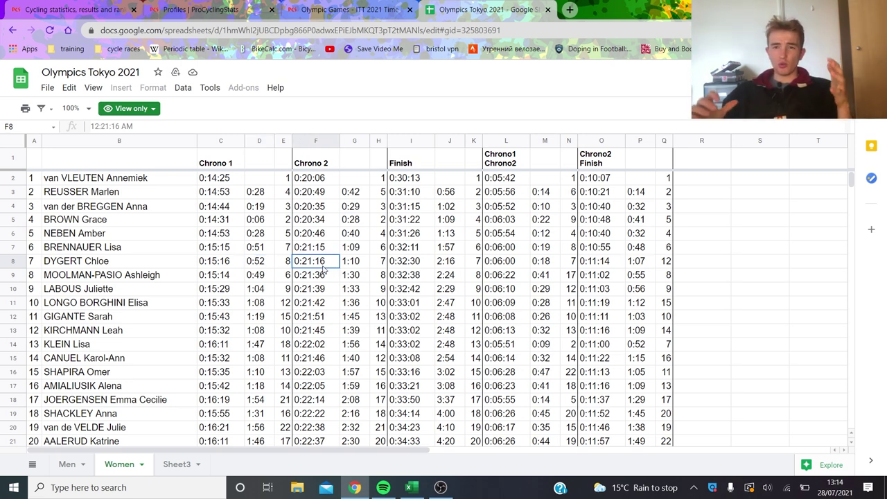
{"action": "left_click", "coordinate": [355, 263]}
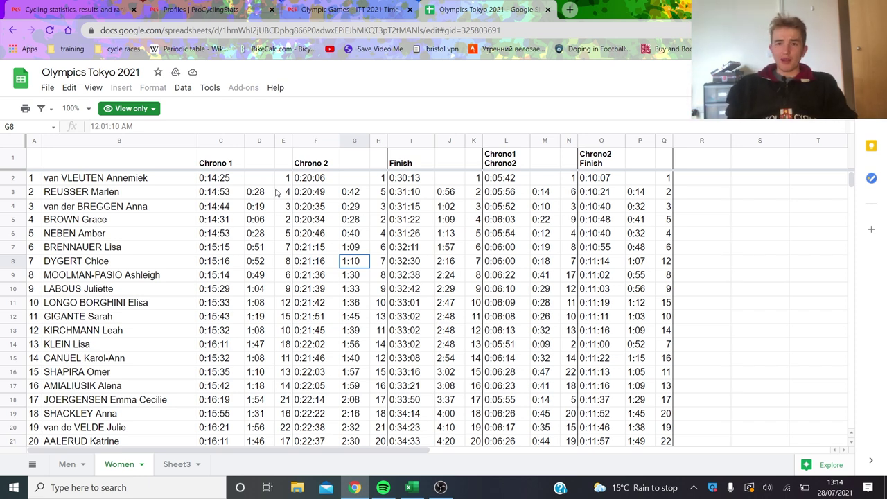
{"action": "left_click", "coordinate": [298, 195]}
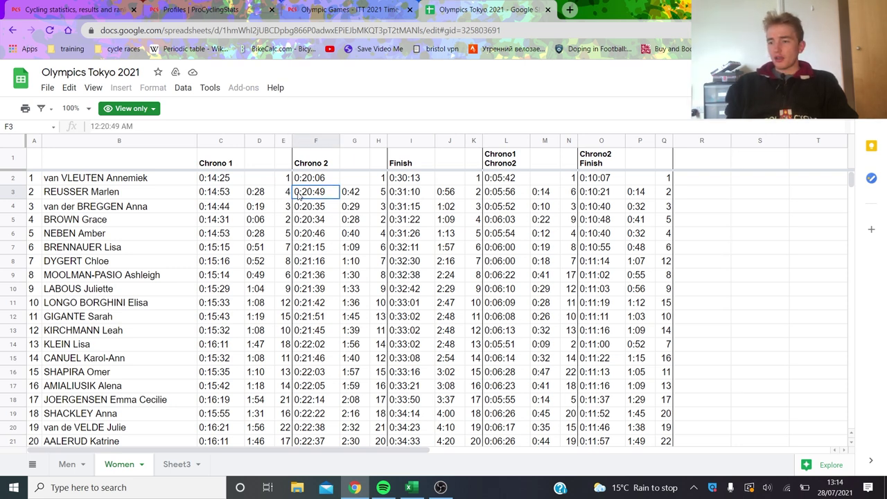
{"action": "key", "text": "Right"}
{"action": "key", "text": "Right"}
{"action": "key", "text": "Right"}
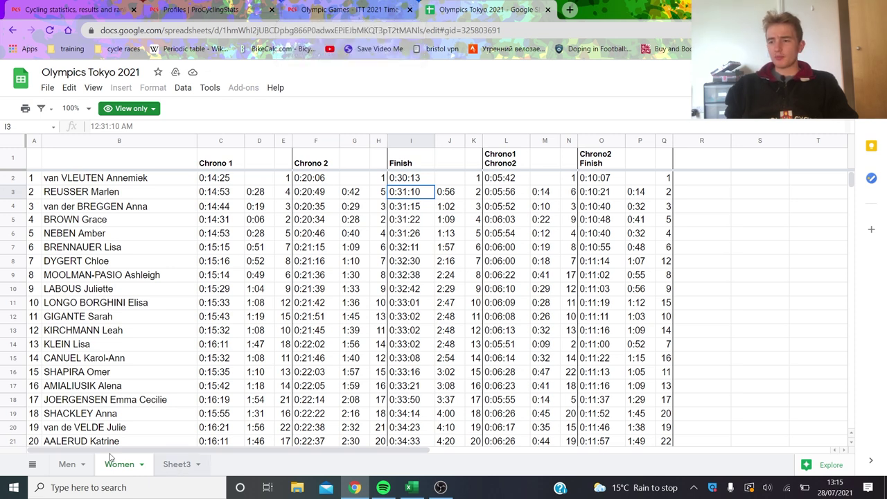
Step: On the Men sheet, inspect the F4 speed formula, E4 and I3 positions, and L5 gap
{"action": "left_click", "coordinate": [64, 463]}
{"action": "left_click", "coordinate": [264, 206]}
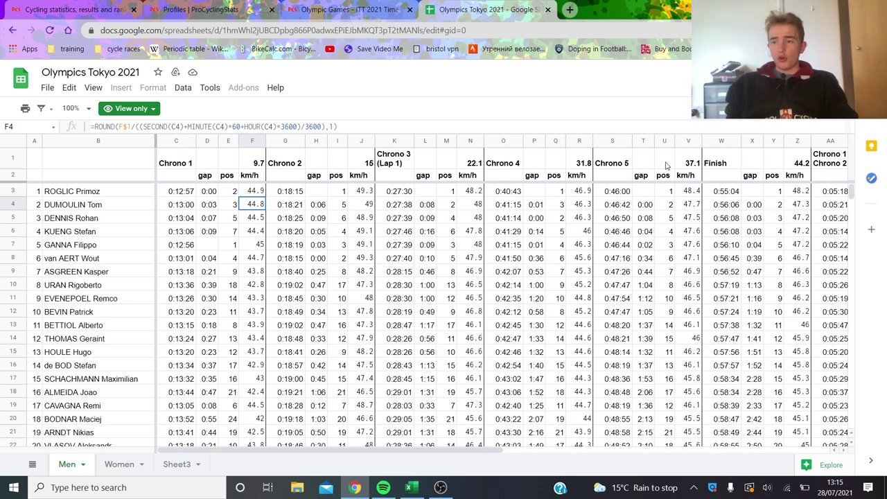
{"action": "left_click", "coordinate": [223, 204]}
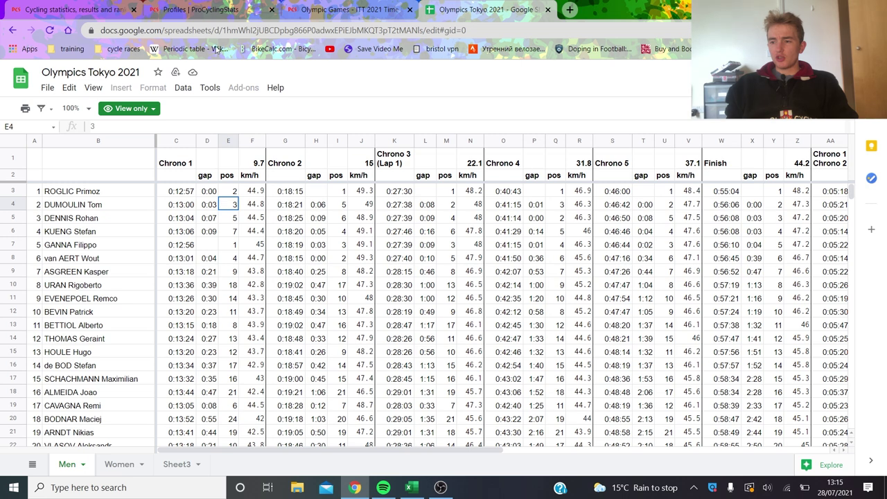
{"action": "left_click", "coordinate": [339, 191]}
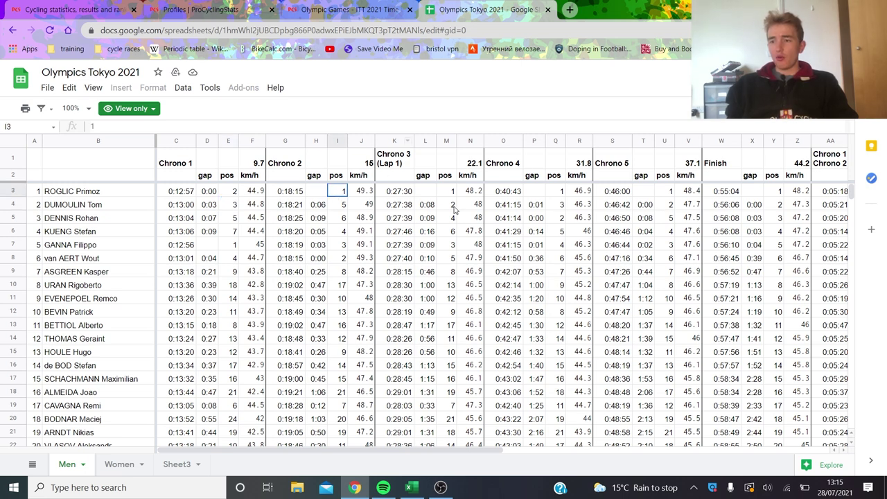
{"action": "left_click", "coordinate": [427, 218]}
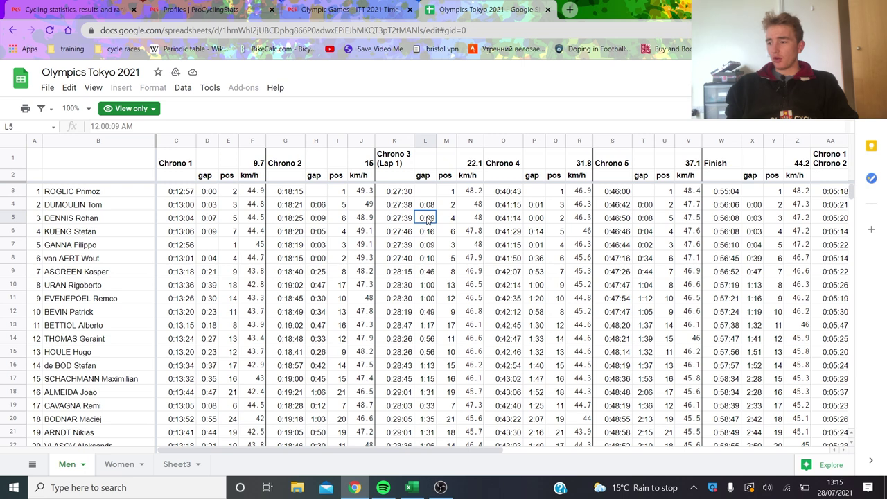
Step: Read the second rider's Chrono 3 time and gap in K4 and L4, then bring up the Excel lap-times workbook
{"action": "left_click", "coordinate": [326, 9]}
{"action": "left_click", "coordinate": [213, 6]}
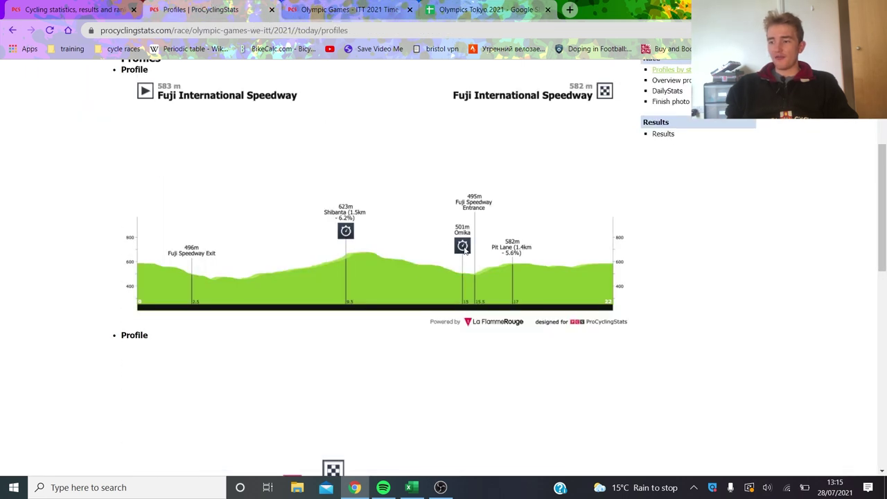
{"action": "left_click", "coordinate": [457, 6]}
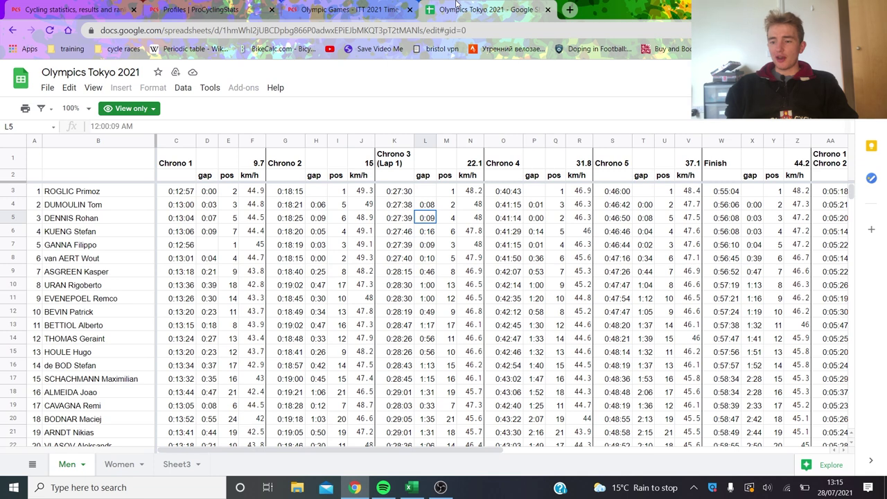
{"action": "left_click", "coordinate": [399, 203]}
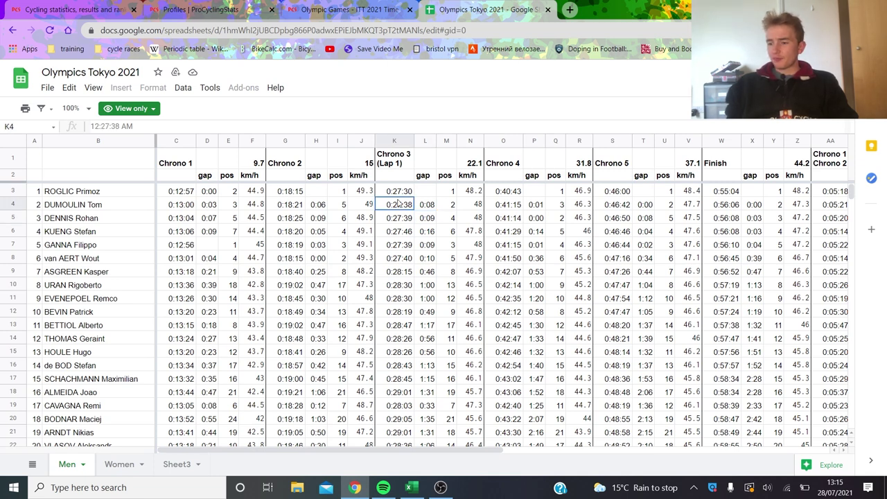
{"action": "key", "text": "Right"}
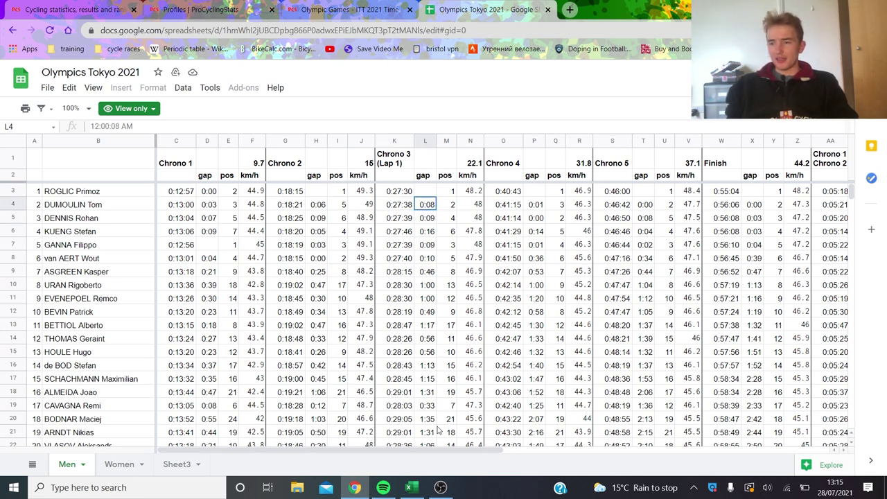
{"action": "left_click", "coordinate": [409, 488]}
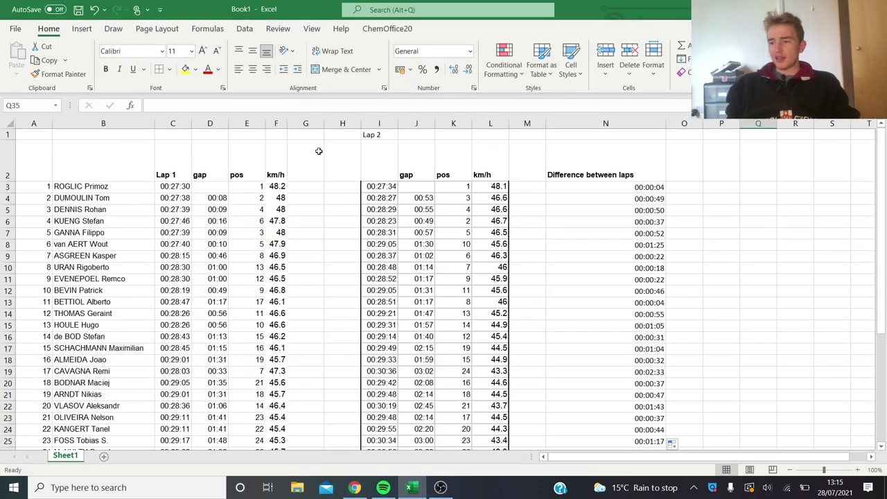
{"action": "left_click", "coordinate": [165, 159]}
{"action": "left_click", "coordinate": [369, 168]}
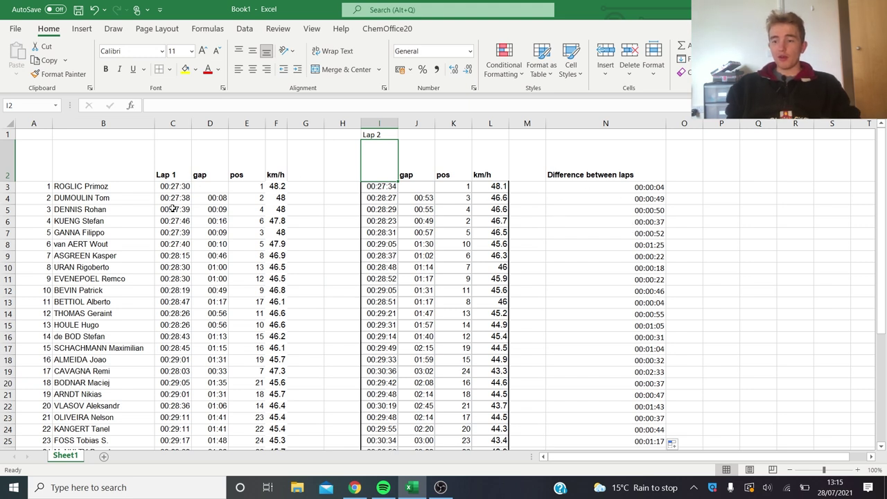
{"action": "left_click", "coordinate": [178, 186]}
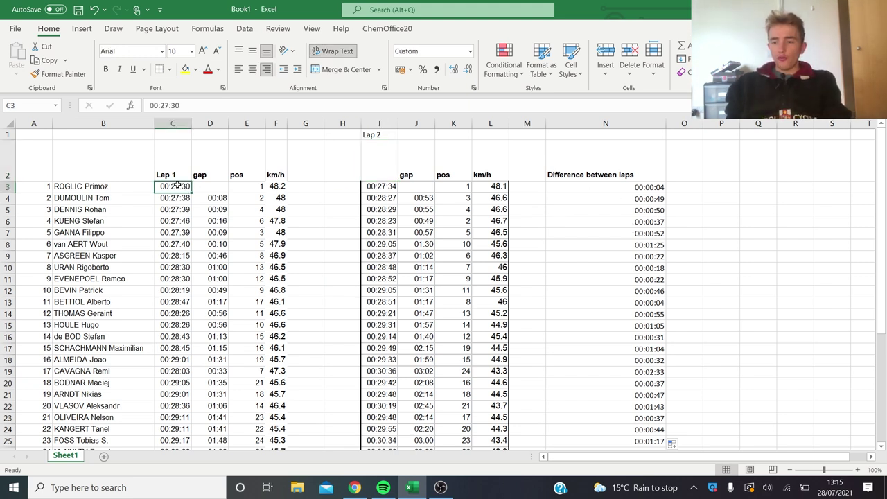
{"action": "key", "text": "shift+Down"}
{"action": "key", "text": "shift+Down"}
{"action": "key", "text": "shift+Down"}
{"action": "key", "text": "shift+Down"}
{"action": "key", "text": "shift+Down"}
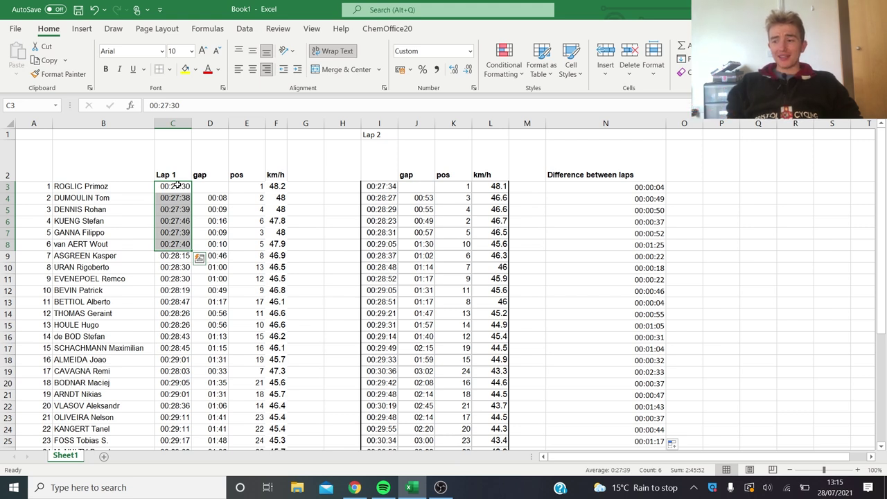
{"action": "left_click", "coordinate": [383, 200]}
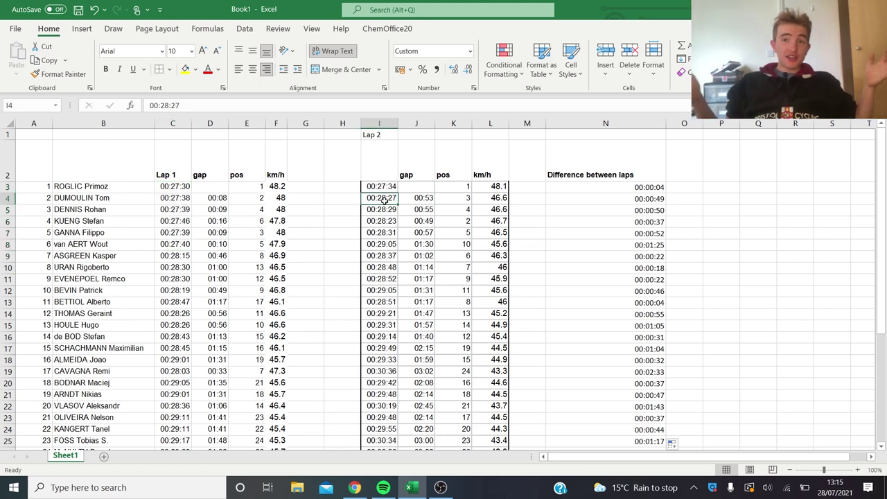
{"action": "left_click", "coordinate": [390, 188]}
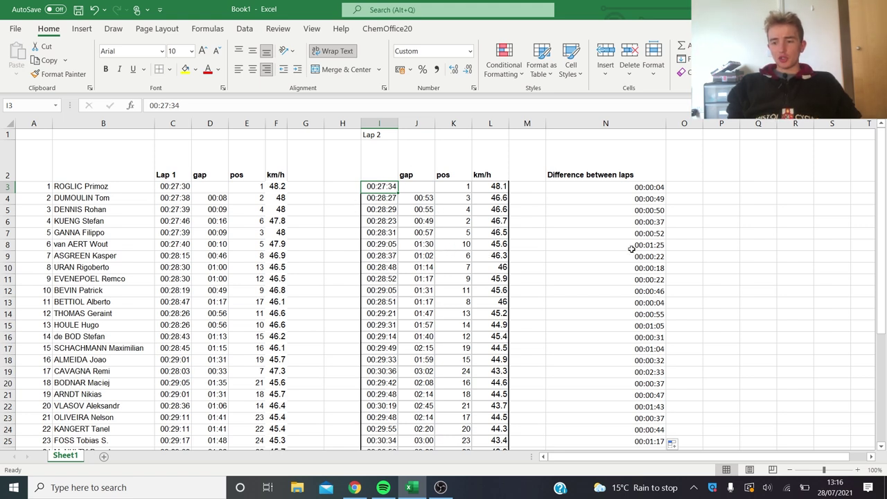
{"action": "left_click", "coordinate": [205, 244]}
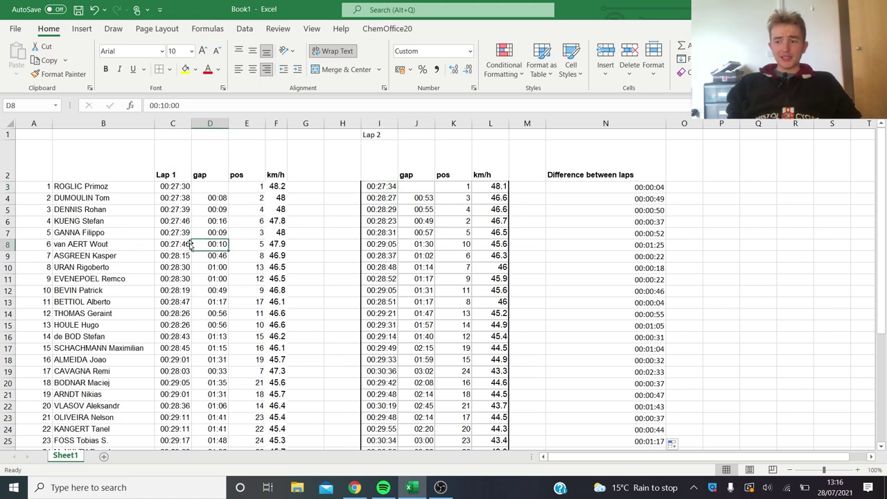
{"action": "left_click", "coordinate": [179, 244]}
{"action": "key", "text": "Right"}
{"action": "key", "text": "Right"}
{"action": "key", "text": "Right"}
{"action": "key", "text": "Right"}
{"action": "key", "text": "Right"}
{"action": "key", "text": "Right"}
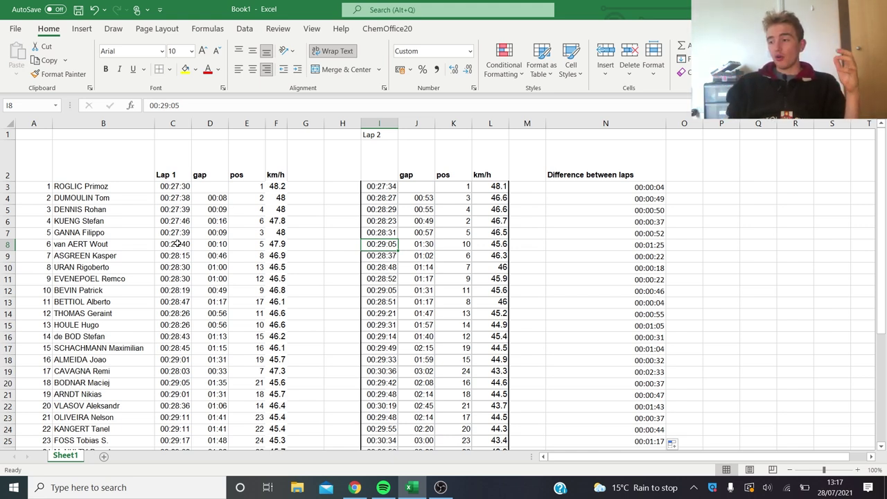
{"action": "left_click", "coordinate": [379, 191]}
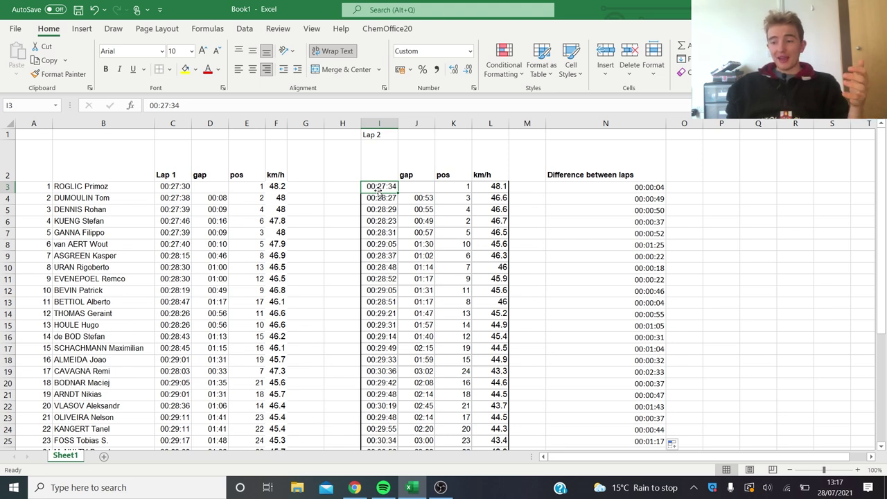
{"action": "key", "text": "Down"}
{"action": "key", "text": "Down"}
{"action": "key", "text": "Down"}
{"action": "key", "text": "Down"}
{"action": "key", "text": "Down"}
{"action": "key", "text": "Down"}
{"action": "key", "text": "Down"}
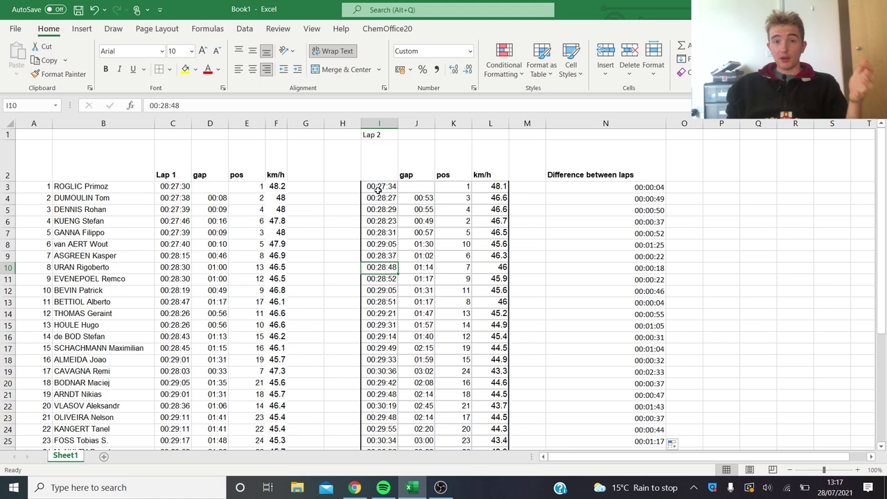
{"action": "key", "text": "Left"}
{"action": "key", "text": "Left"}
{"action": "key", "text": "Left"}
{"action": "key", "text": "Left"}
{"action": "key", "text": "Left"}
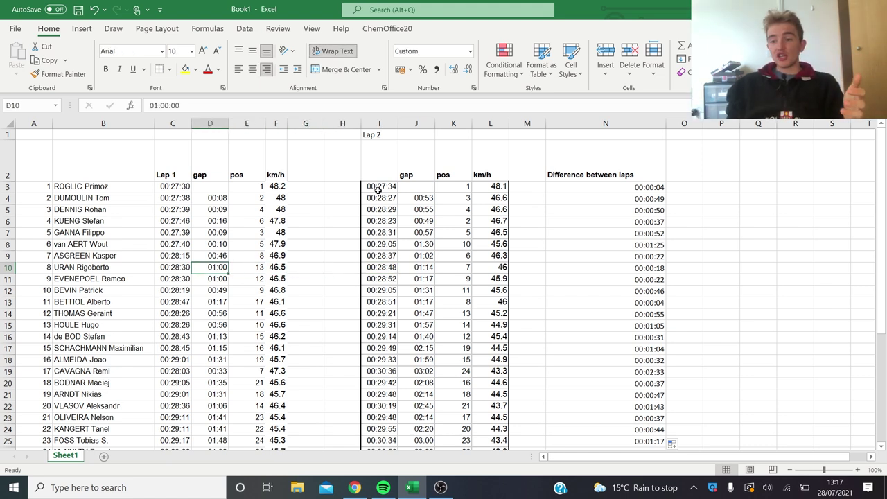
{"action": "key", "text": "Left"}
{"action": "key", "text": "Left"}
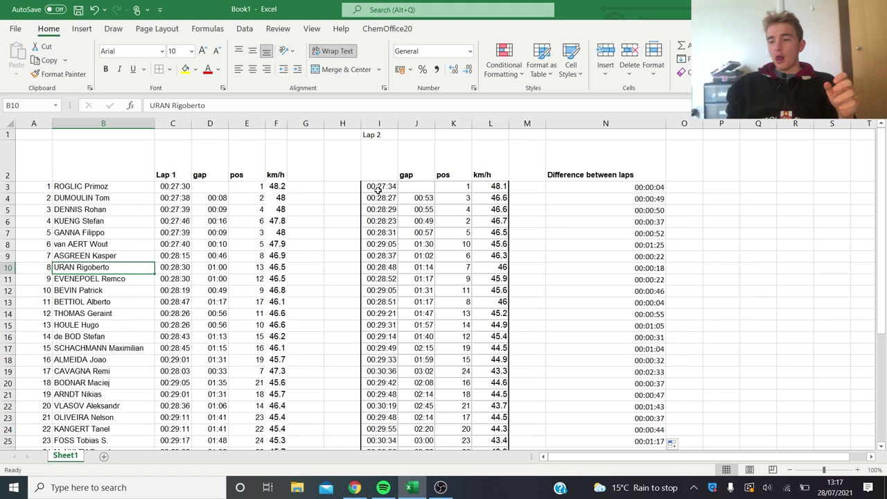
{"action": "key", "text": "Up"}
{"action": "key", "text": "Right"}
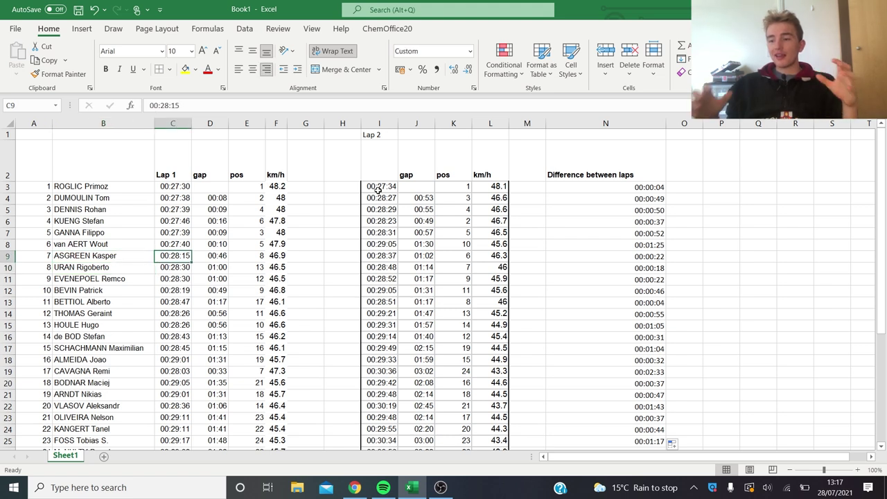
{"action": "key", "text": "Right"}
{"action": "key", "text": "Right"}
{"action": "key", "text": "Right"}
{"action": "key", "text": "Right"}
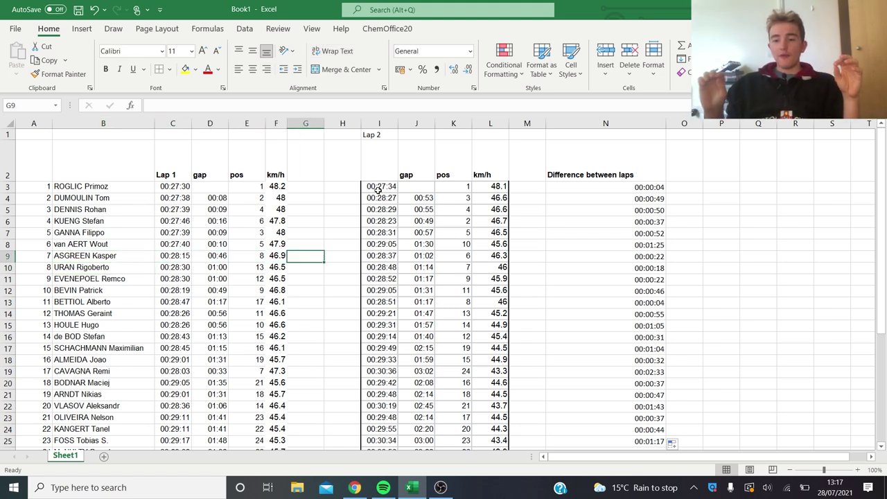
{"action": "key", "text": "Up"}
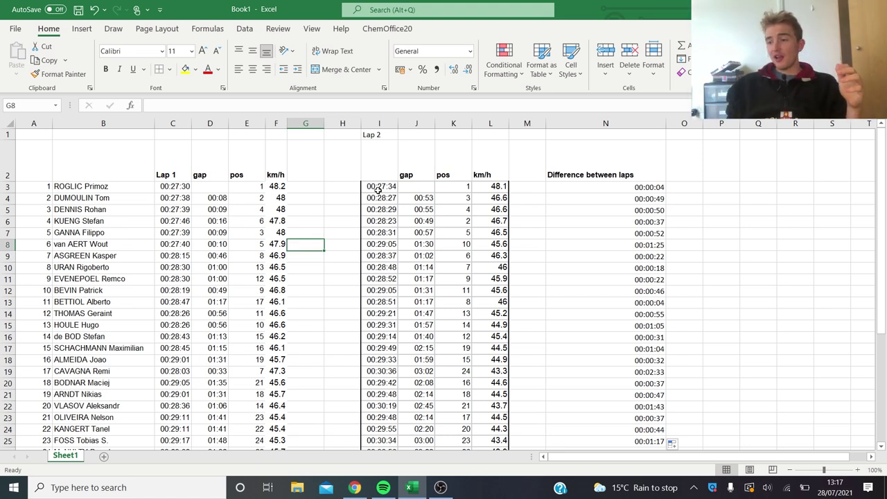
{"action": "key", "text": "Left"}
{"action": "key", "text": "Left"}
{"action": "key", "text": "Up"}
{"action": "key", "text": "Right"}
{"action": "key", "text": "Right"}
{"action": "key", "text": "Right"}
{"action": "key", "text": "Right"}
{"action": "key", "text": "Right"}
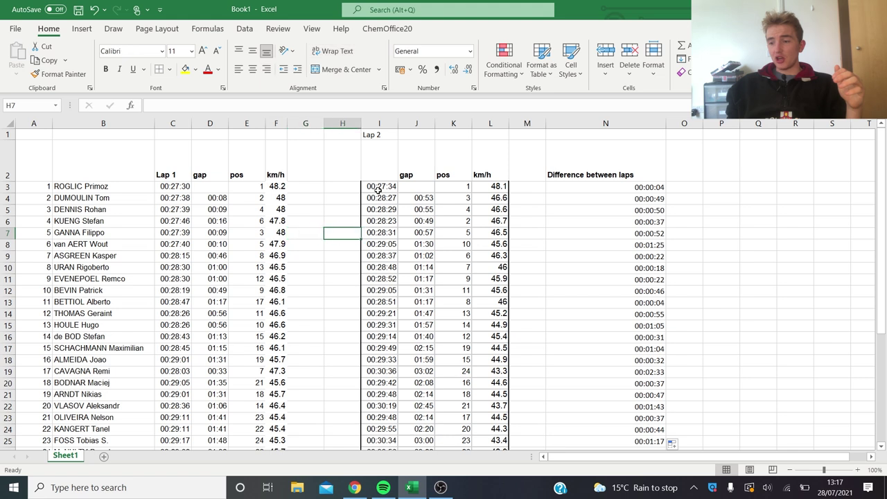
{"action": "key", "text": "Up"}
{"action": "key", "text": "Up"}
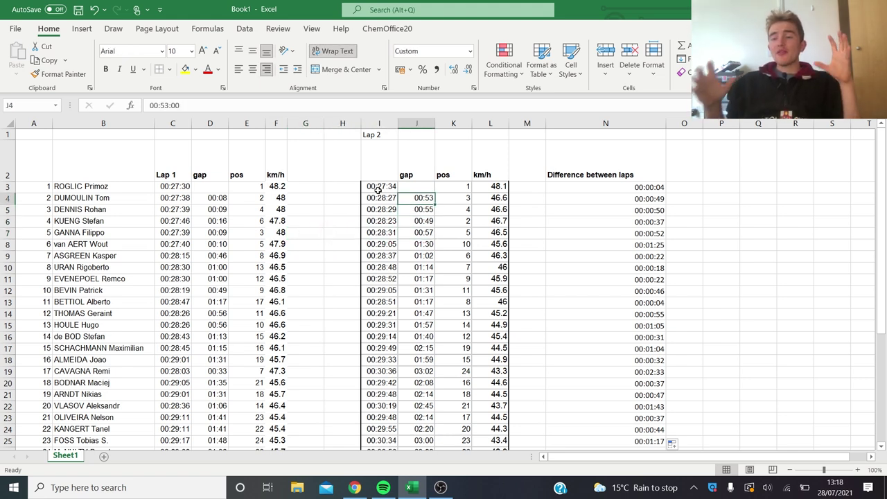
{"action": "key", "text": "Down"}
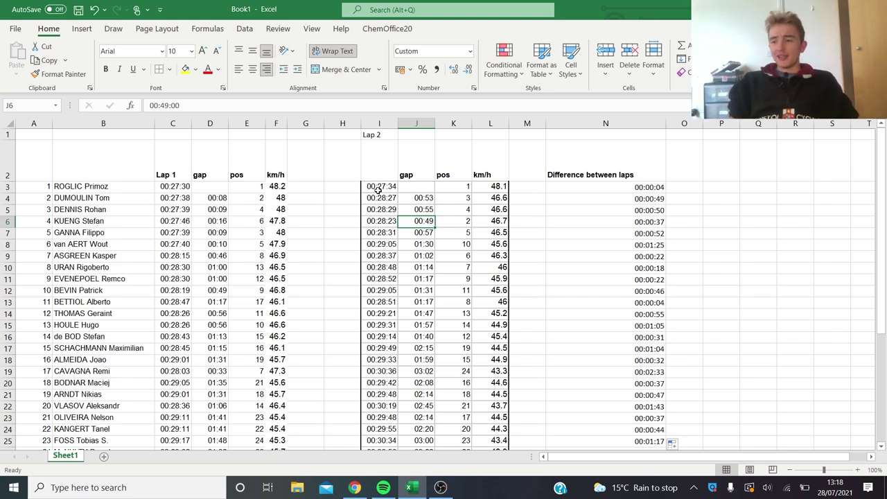
{"action": "key", "text": "Left"}
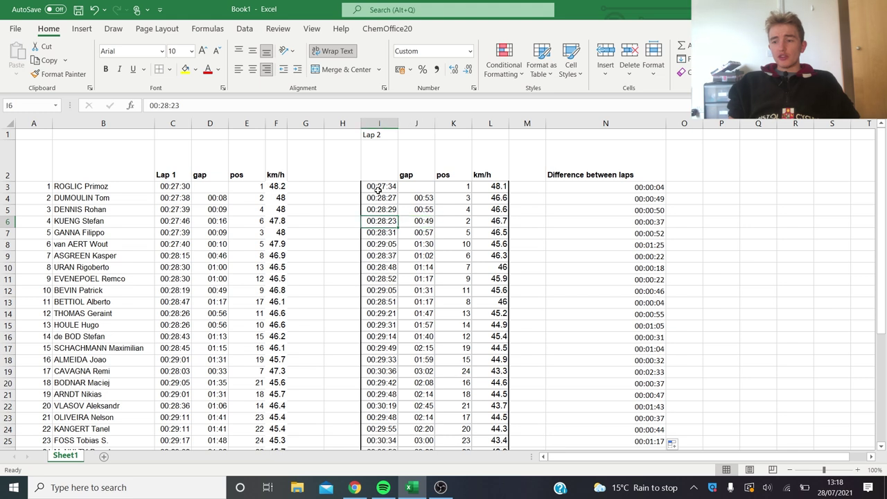
{"action": "key", "text": "Up"}
{"action": "key", "text": "Left"}
{"action": "key", "text": "Left"}
{"action": "key", "text": "Up"}
{"action": "key", "text": "Left"}
{"action": "key", "text": "Up"}
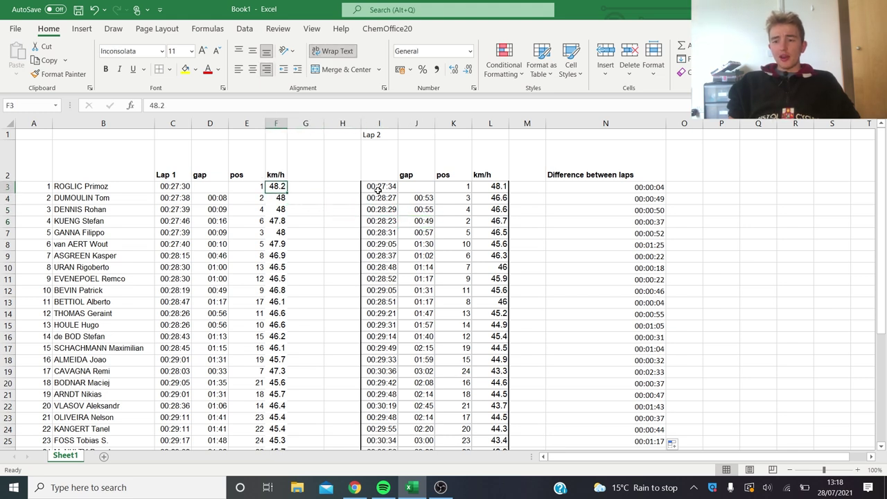
{"action": "key", "text": "Down"}
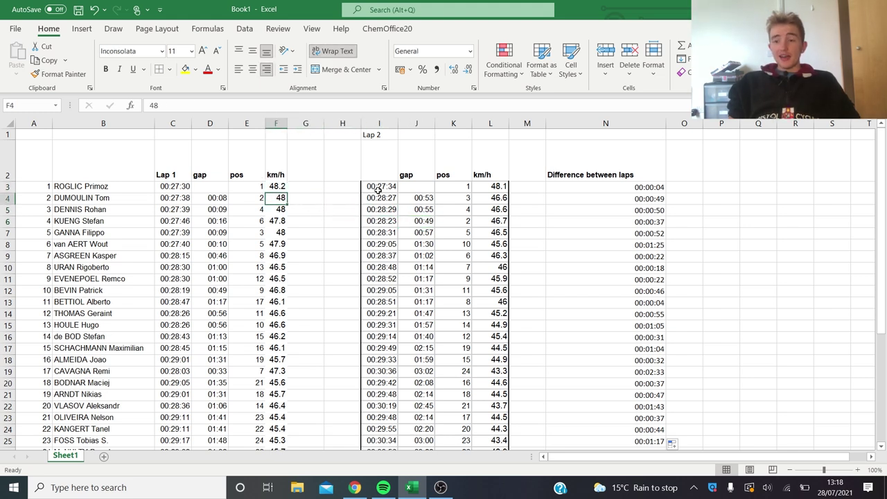
{"action": "key", "text": "Down"}
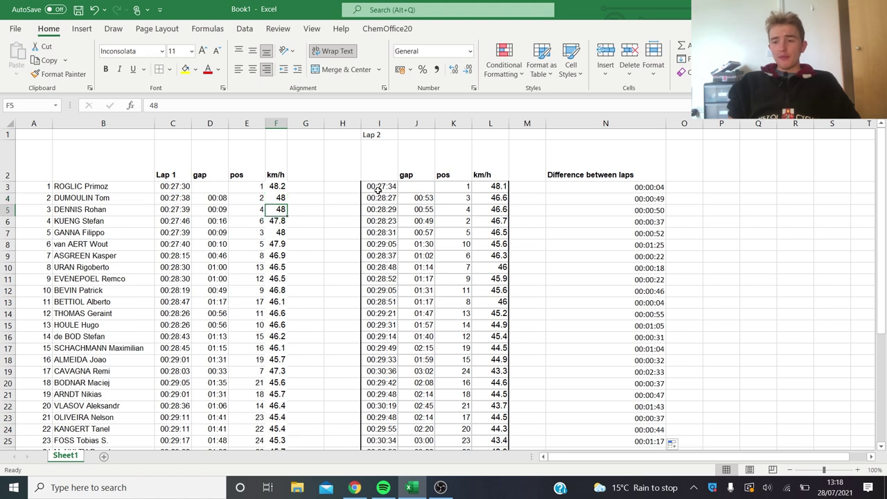
{"action": "key", "text": "Down"}
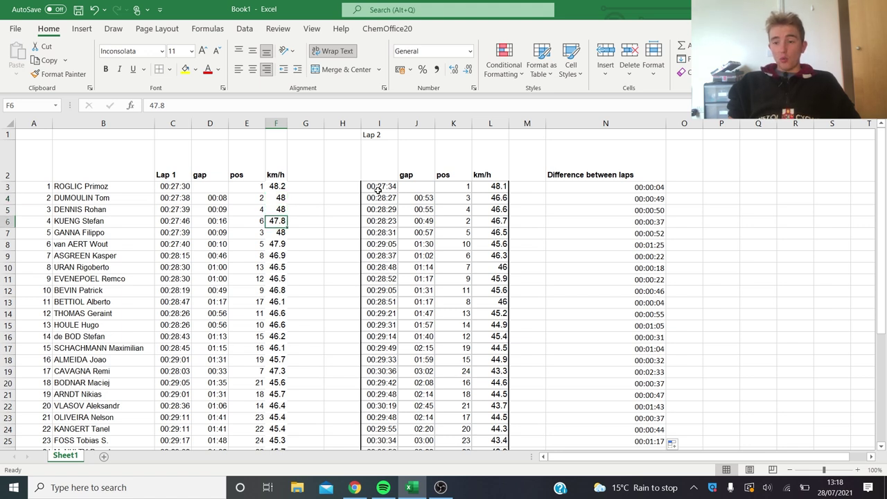
{"action": "key", "text": "Down"}
{"action": "key", "text": "Down"}
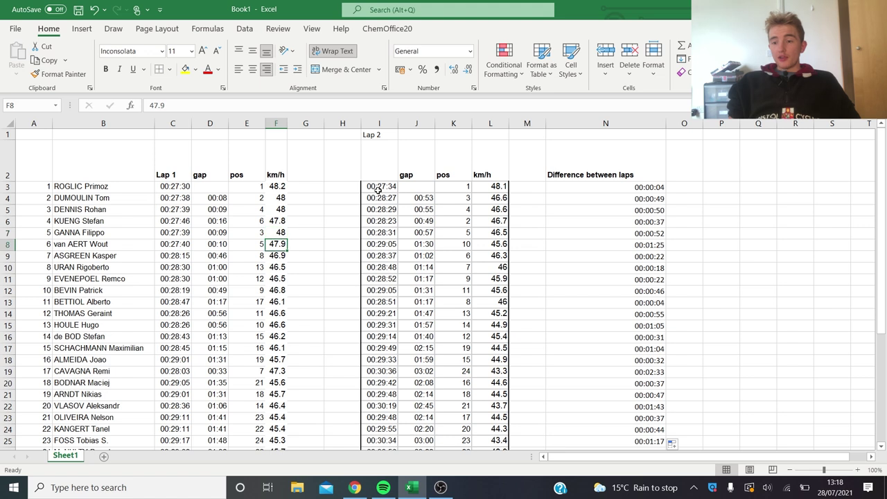
{"action": "key", "text": "Down"}
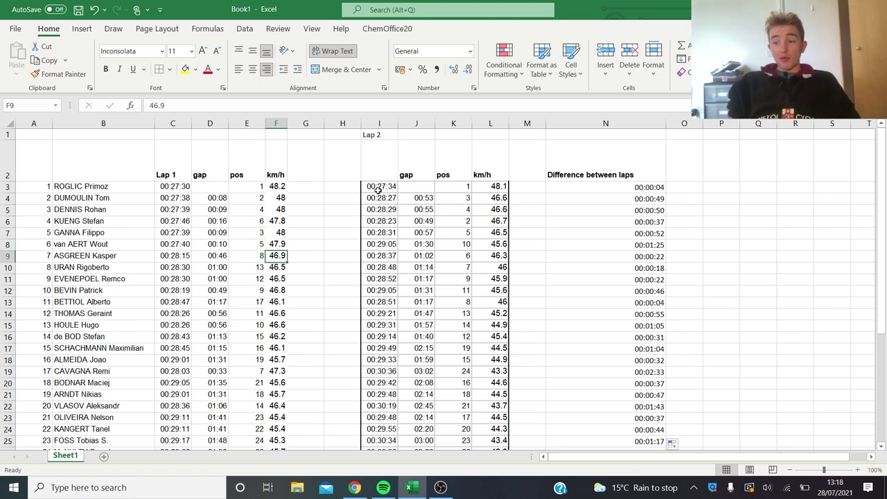
{"action": "key", "text": "Down"}
{"action": "key", "text": "Down"}
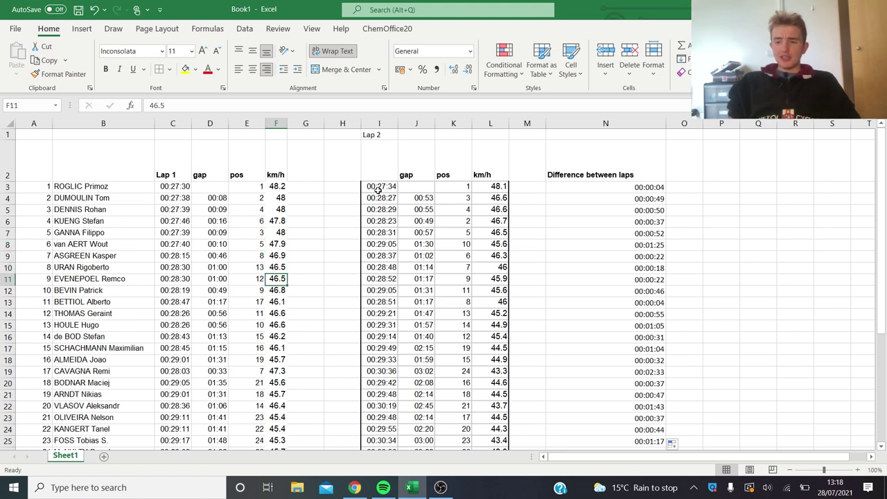
{"action": "key", "text": "Down"}
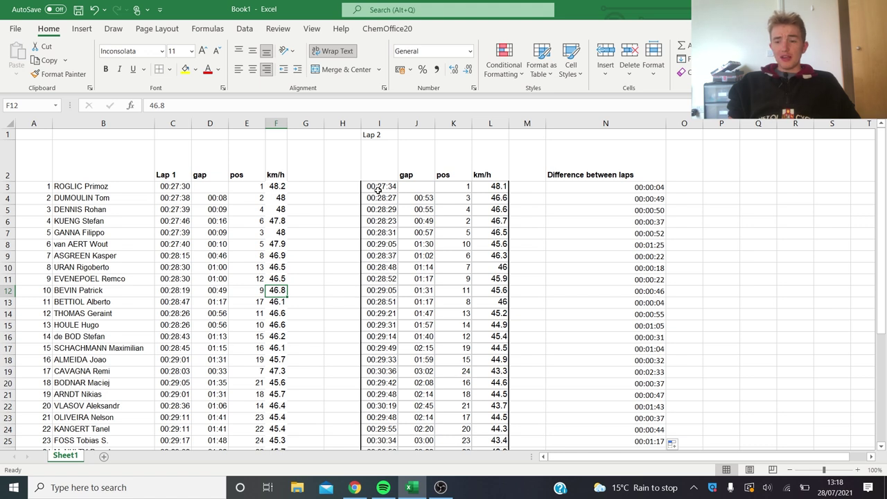
{"action": "key", "text": "Down"}
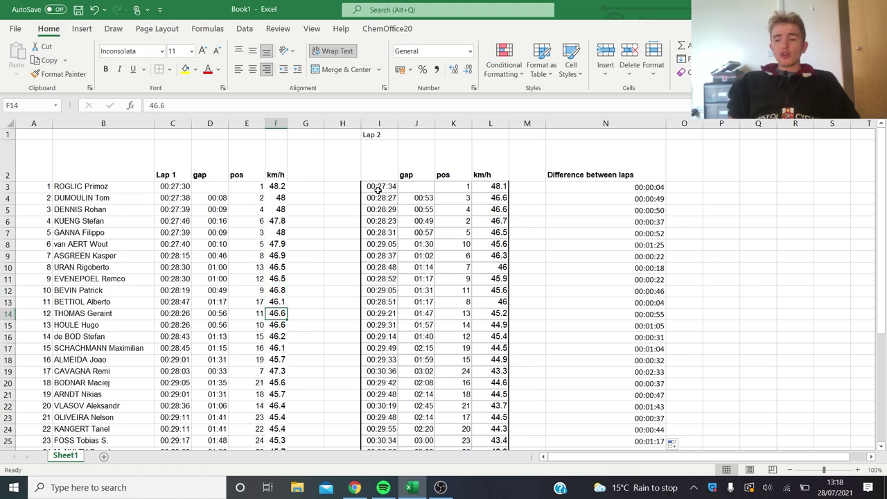
{"action": "key", "text": "Down"}
{"action": "key", "text": "Down"}
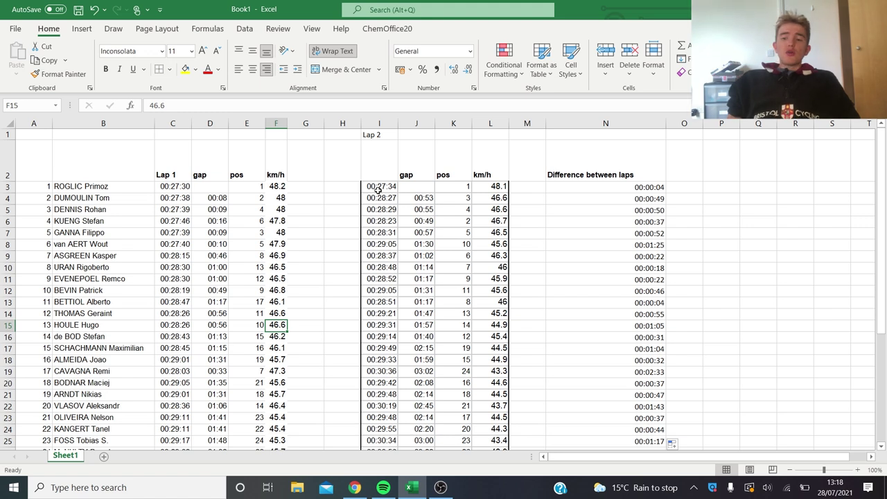
{"action": "key", "text": "Up"}
{"action": "key", "text": "Up"}
{"action": "key", "text": "Up"}
{"action": "key", "text": "Up"}
{"action": "key", "text": "Up"}
{"action": "key", "text": "Up"}
{"action": "key", "text": "Up"}
{"action": "key", "text": "Up"}
{"action": "key", "text": "Up"}
{"action": "key", "text": "Up"}
{"action": "key", "text": "Up"}
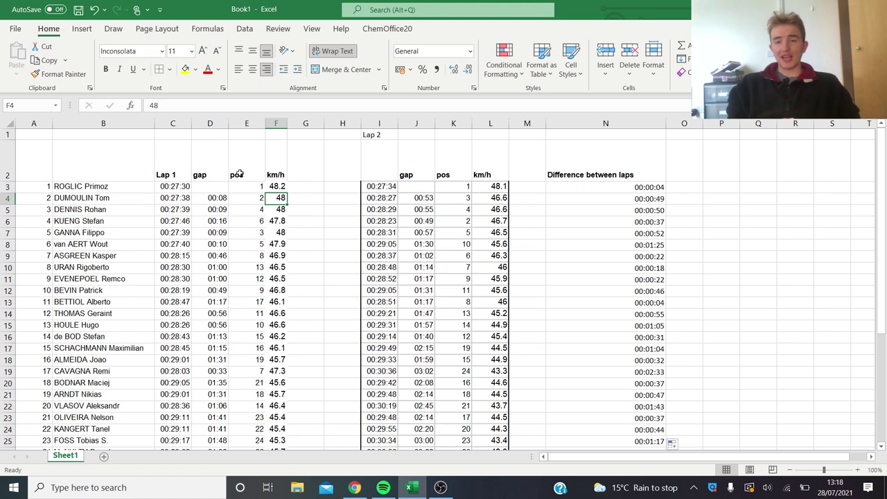
{"action": "left_click", "coordinate": [186, 201]}
{"action": "key", "text": "Right"}
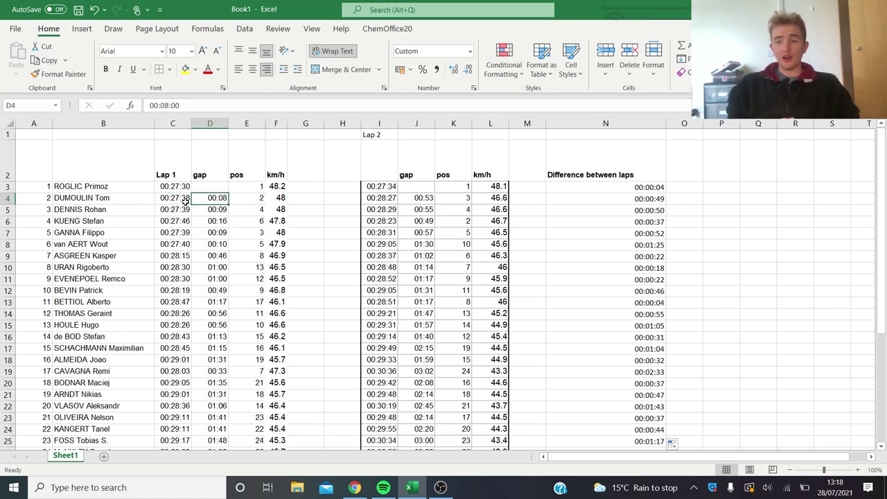
{"action": "key", "text": "Left"}
{"action": "key", "text": "Up"}
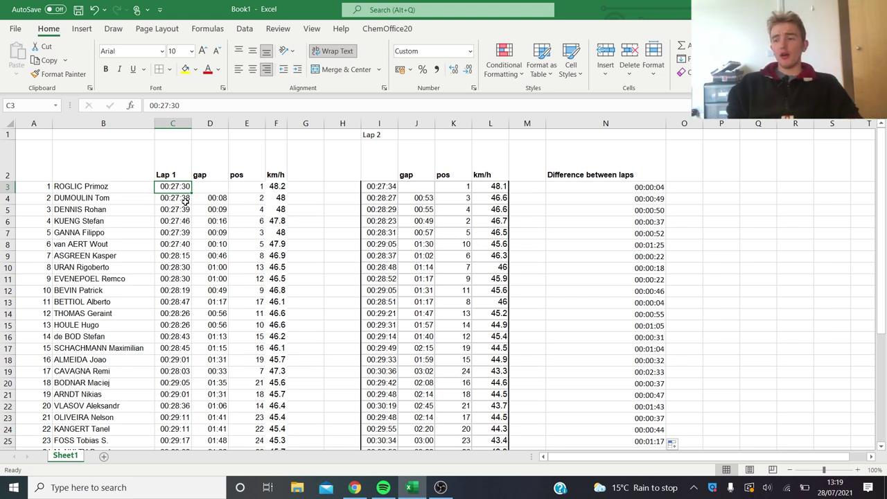
{"action": "key", "text": "Right"}
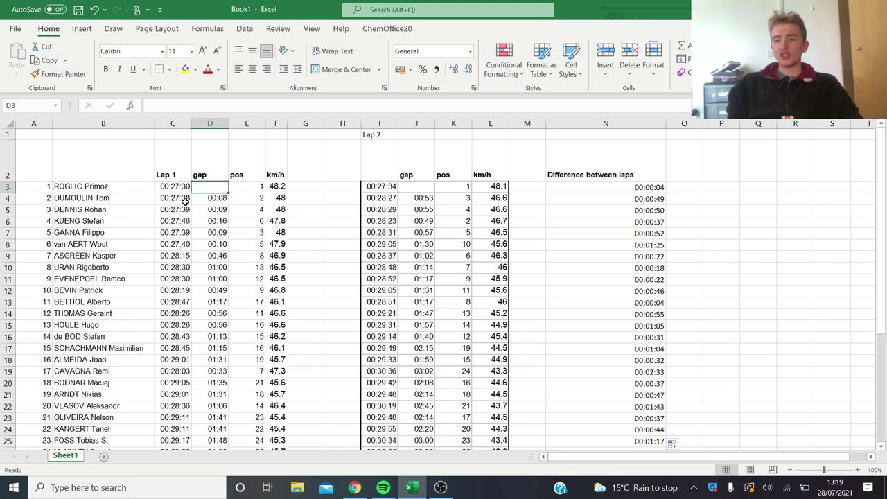
{"action": "key", "text": "Right"}
{"action": "key", "text": "Right"}
{"action": "key", "text": "Right"}
{"action": "key", "text": "Left"}
{"action": "key", "text": "Down"}
{"action": "key", "text": "Left"}
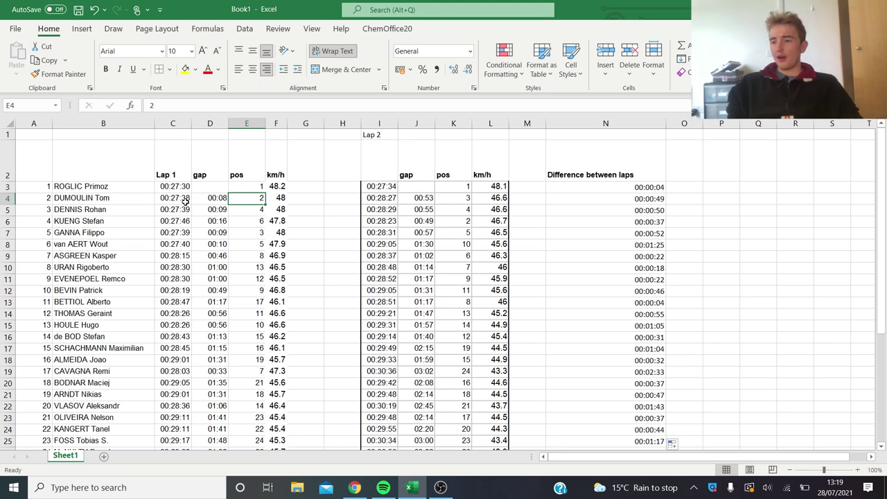
{"action": "key", "text": "Down"}
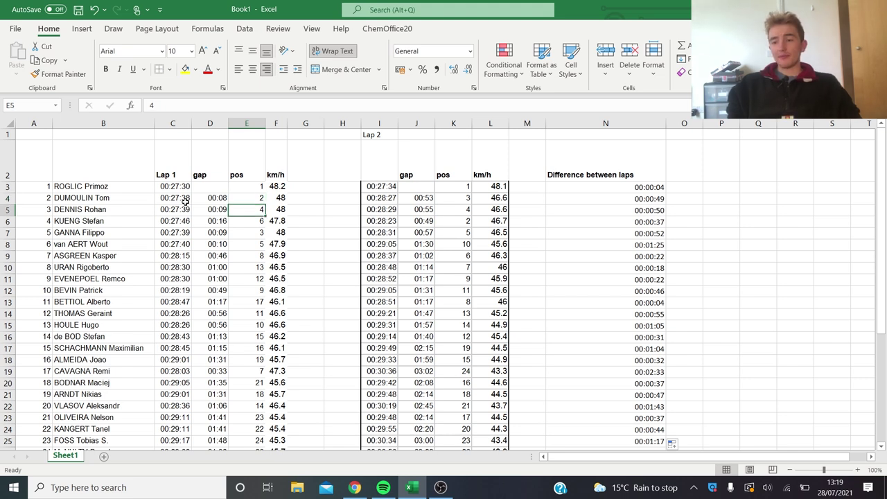
{"action": "key", "text": "Left"}
{"action": "key", "text": "Left"}
{"action": "key", "text": "Up"}
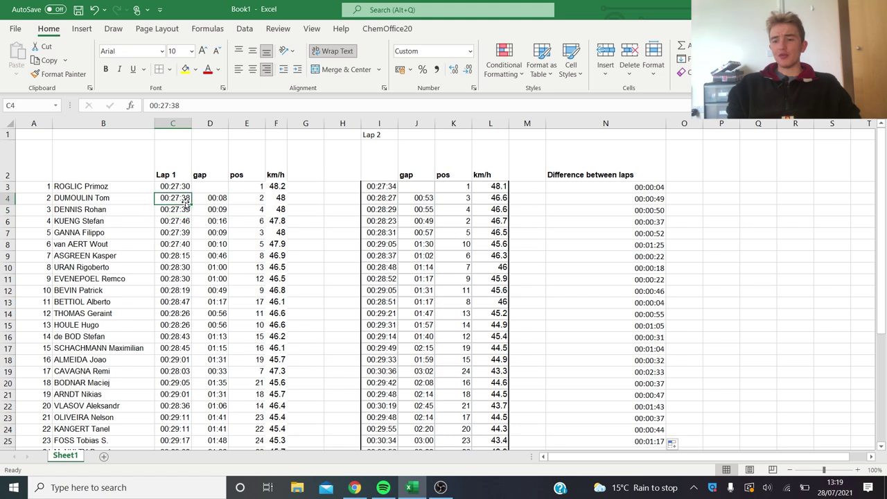
{"action": "key", "text": "Down"}
{"action": "key", "text": "Right"}
{"action": "key", "text": "Right"}
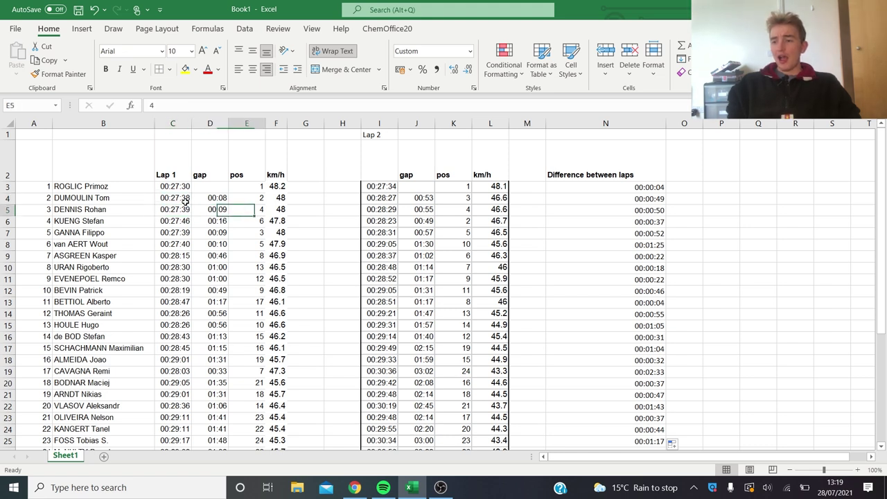
{"action": "key", "text": "Right"}
{"action": "key", "text": "Up"}
{"action": "key", "text": "Right"}
{"action": "key", "text": "Up"}
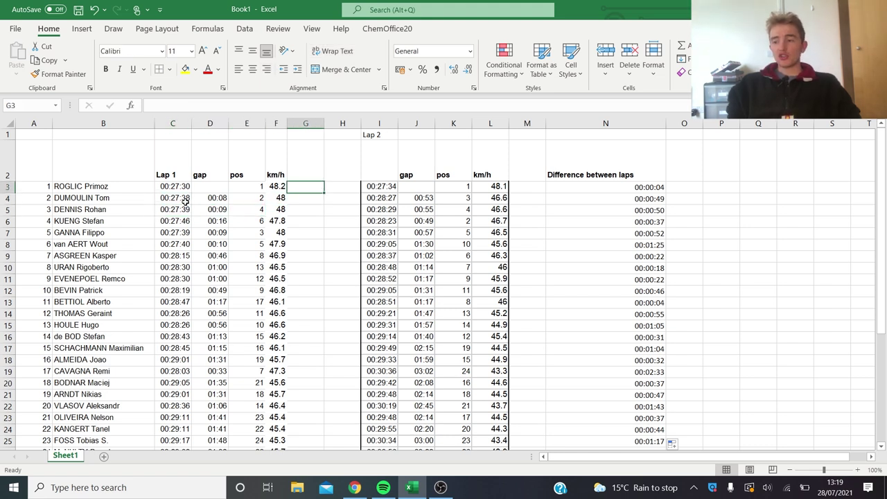
{"action": "key", "text": "Right"}
{"action": "key", "text": "Right"}
{"action": "key", "text": "Down"}
{"action": "key", "text": "Left"}
{"action": "key", "text": "Left"}
{"action": "key", "text": "Left"}
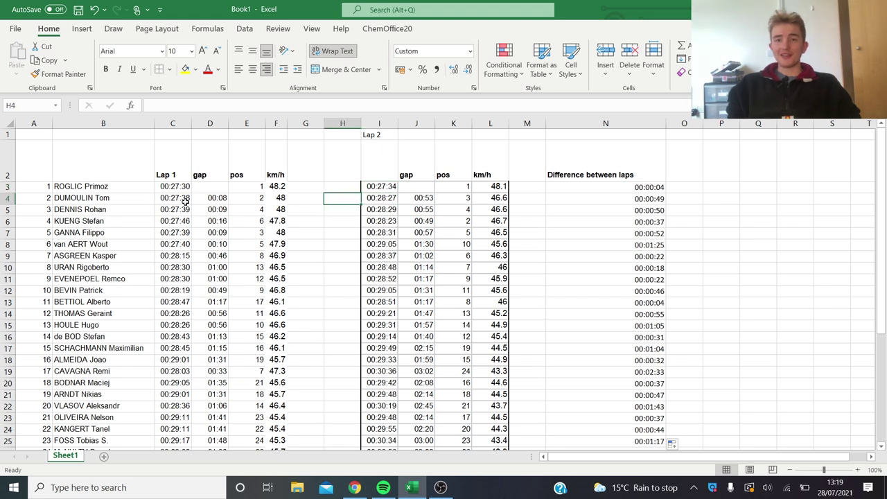
{"action": "key", "text": "Left"}
{"action": "key", "text": "Left"}
{"action": "key", "text": "Left"}
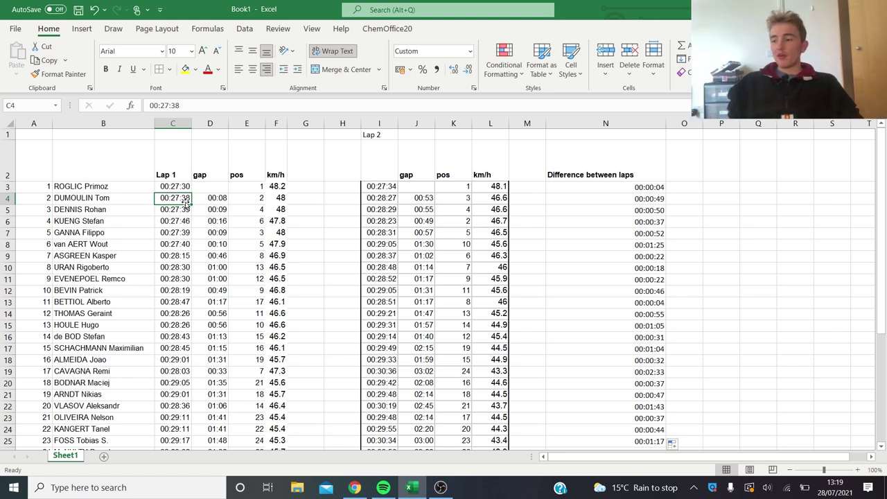
{"action": "key", "text": "Right"}
{"action": "key", "text": "Right"}
{"action": "key", "text": "Down"}
{"action": "key", "text": "Right"}
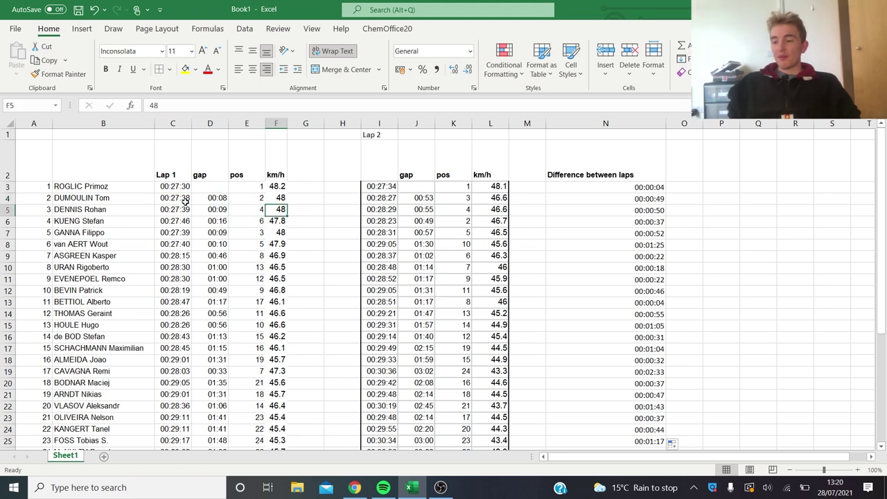
{"action": "key", "text": "Right"}
{"action": "key", "text": "Right"}
{"action": "key", "text": "Right"}
{"action": "key", "text": "Right"}
{"action": "key", "text": "Down"}
{"action": "key", "text": "Left"}
{"action": "key", "text": "Down"}
{"action": "key", "text": "Down"}
{"action": "key", "text": "Down"}
{"action": "key", "text": "Down"}
{"action": "key", "text": "Down"}
{"action": "key", "text": "Down"}
{"action": "key", "text": "Down"}
{"action": "key", "text": "Down"}
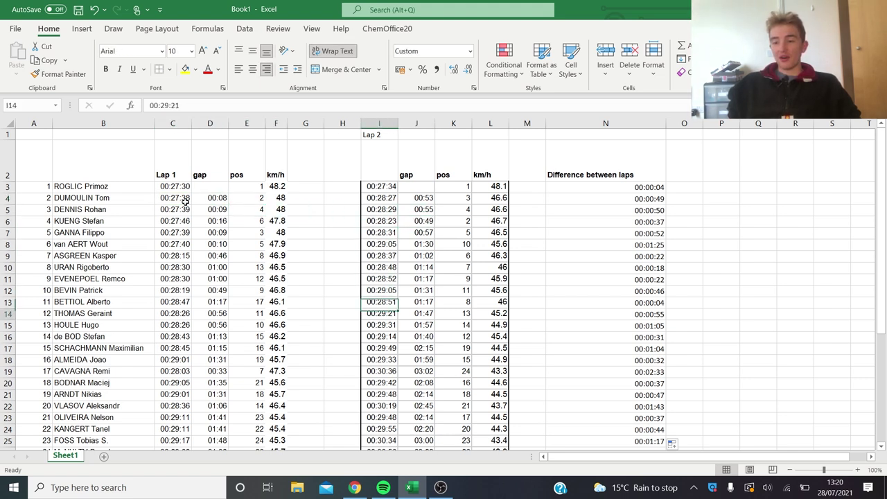
{"action": "key", "text": "Down"}
{"action": "key", "text": "Down"}
{"action": "key", "text": "Up"}
{"action": "key", "text": "Up"}
{"action": "key", "text": "Left"}
{"action": "key", "text": "Left"}
{"action": "key", "text": "Left"}
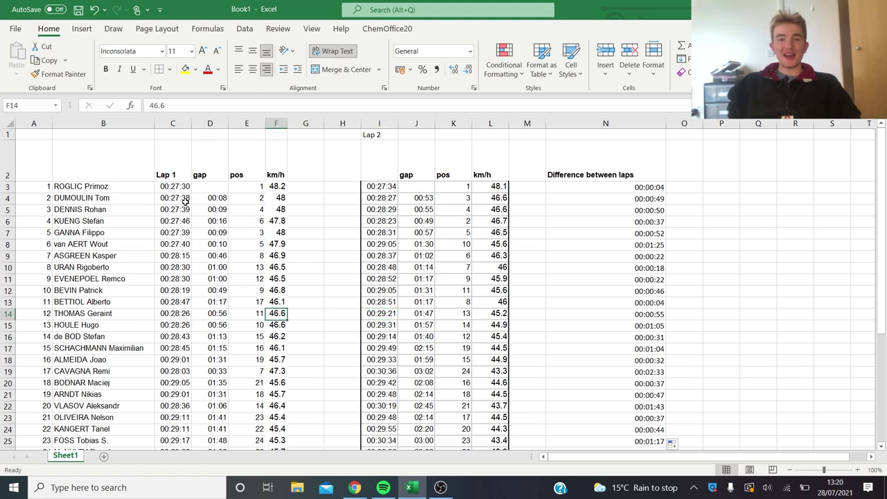
{"action": "key", "text": "Left"}
{"action": "key", "text": "Left"}
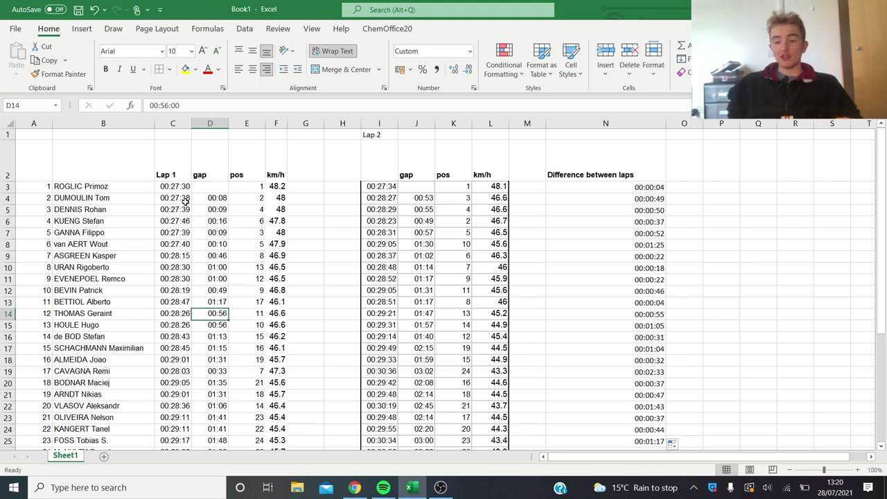
{"action": "key", "text": "Down"}
{"action": "key", "text": "Down"}
{"action": "key", "text": "Down"}
{"action": "key", "text": "Down"}
{"action": "key", "text": "Down"}
{"action": "key", "text": "Down"}
{"action": "key", "text": "Down"}
{"action": "key", "text": "Down"}
{"action": "key", "text": "Down"}
{"action": "key", "text": "Down"}
{"action": "key", "text": "Down"}
{"action": "key", "text": "Down"}
{"action": "key", "text": "Down"}
{"action": "key", "text": "Down"}
{"action": "key", "text": "Down"}
{"action": "key", "text": "Down"}
{"action": "key", "text": "Down"}
{"action": "key", "text": "Down"}
{"action": "key", "text": "Down"}
{"action": "key", "text": "Down"}
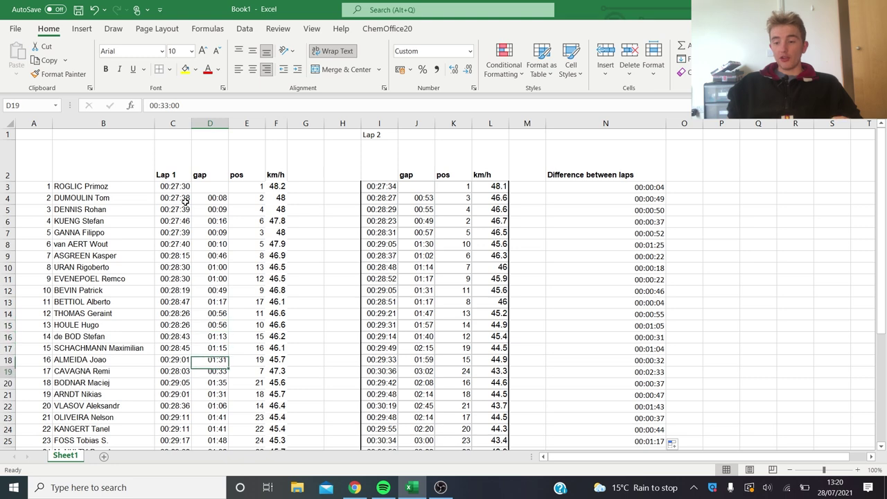
{"action": "key", "text": "Up"}
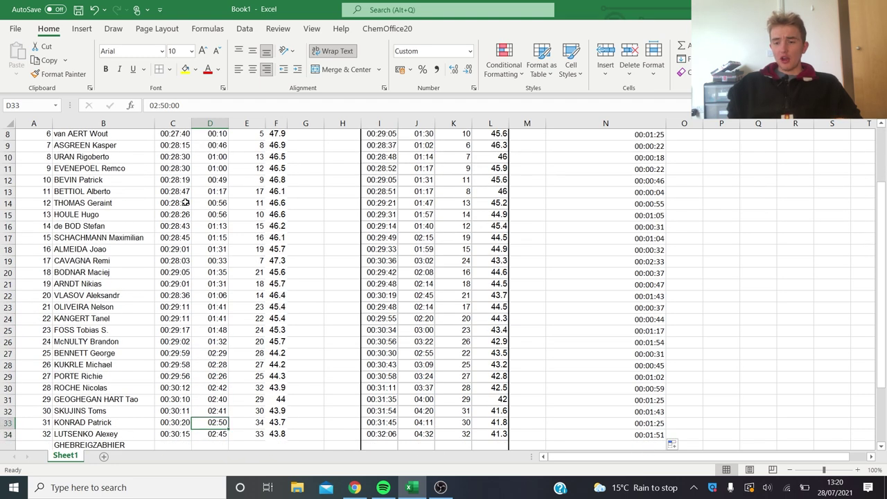
{"action": "key", "text": "Up"}
{"action": "key", "text": "Up"}
{"action": "key", "text": "Up"}
{"action": "key", "text": "Left"}
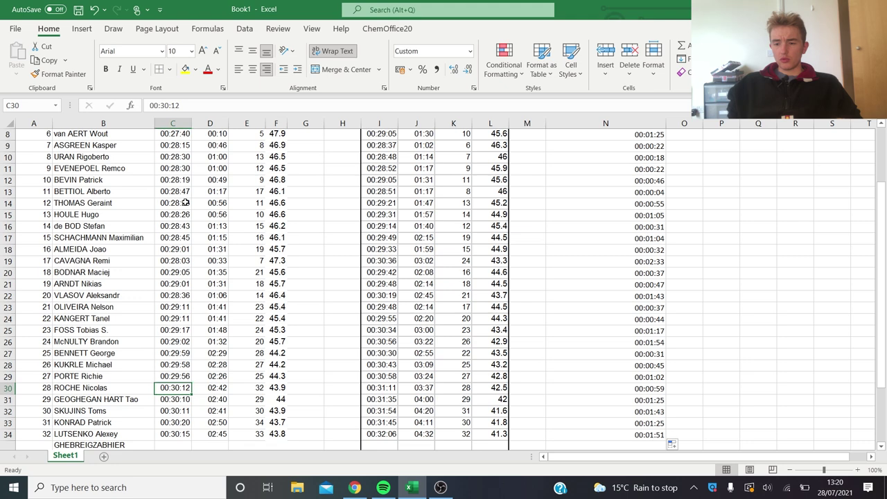
{"action": "key", "text": "Up"}
{"action": "key", "text": "Down"}
{"action": "key", "text": "Down"}
{"action": "key", "text": "Down"}
{"action": "key", "text": "Down"}
{"action": "key", "text": "Down"}
{"action": "key", "text": "Down"}
{"action": "key", "text": "Down"}
{"action": "key", "text": "Down"}
{"action": "key", "text": "Down"}
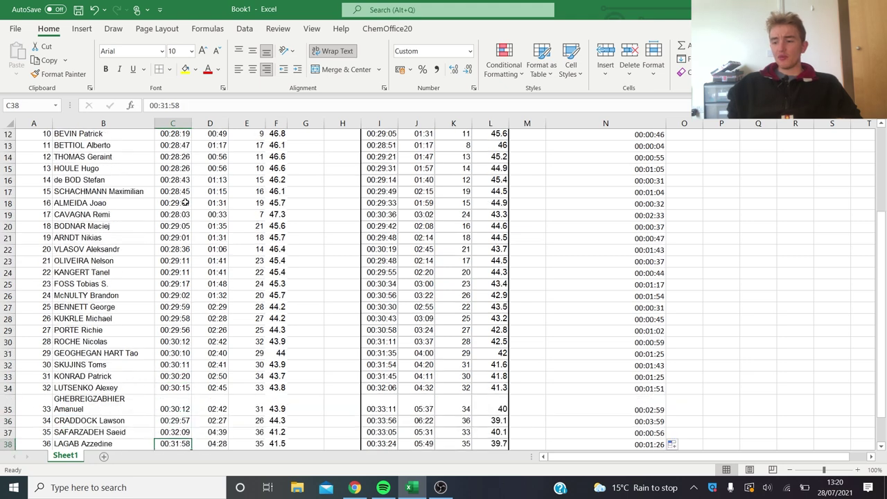
{"action": "key", "text": "Up"}
{"action": "key", "text": "Up"}
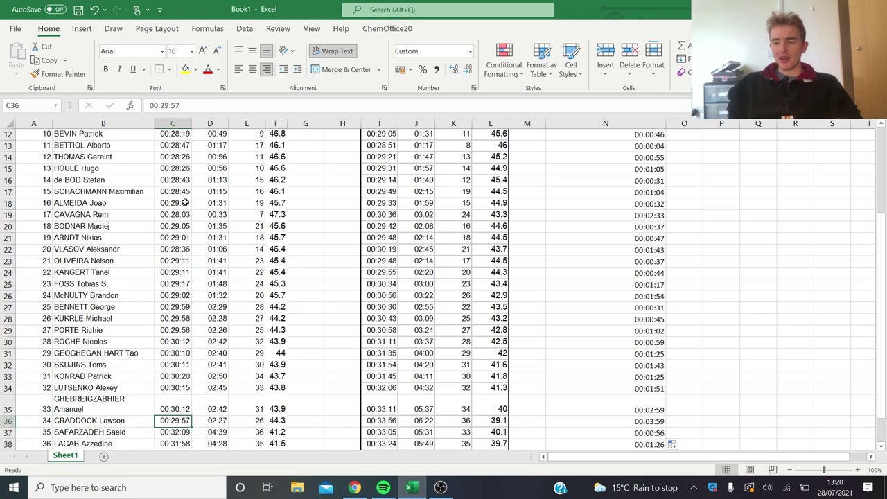
{"action": "key", "text": "Right"}
{"action": "key", "text": "Right"}
{"action": "key", "text": "Right"}
{"action": "key", "text": "Right"}
{"action": "key", "text": "Right"}
{"action": "key", "text": "Right"}
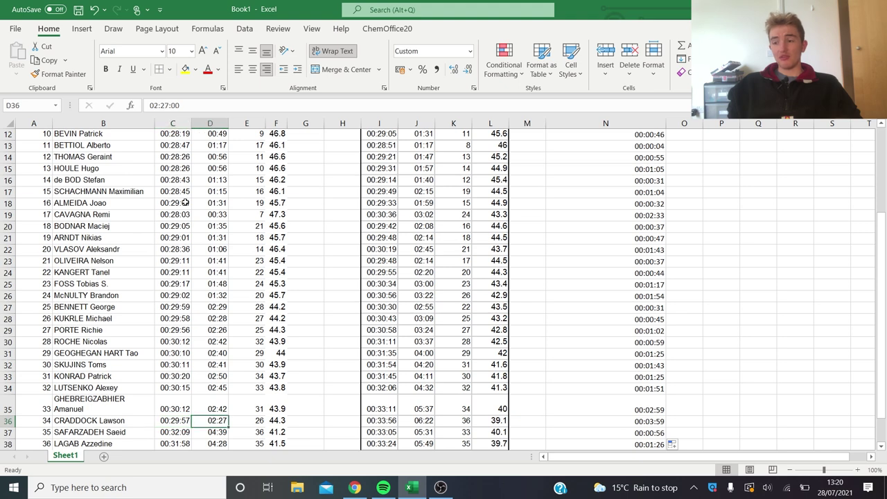
{"action": "key", "text": "Up"}
{"action": "key", "text": "Up"}
{"action": "key", "text": "Up"}
{"action": "key", "text": "Up"}
{"action": "key", "text": "Up"}
{"action": "key", "text": "Up"}
{"action": "key", "text": "Up"}
{"action": "key", "text": "Up"}
{"action": "key", "text": "Up"}
{"action": "key", "text": "Up"}
{"action": "key", "text": "Up"}
{"action": "key", "text": "Up"}
{"action": "key", "text": "Up"}
{"action": "key", "text": "Up"}
{"action": "key", "text": "Up"}
{"action": "key", "text": "Up"}
{"action": "key", "text": "Up"}
{"action": "key", "text": "Up"}
{"action": "key", "text": "Up"}
{"action": "key", "text": "Up"}
{"action": "key", "text": "Up"}
{"action": "key", "text": "Up"}
{"action": "key", "text": "Up"}
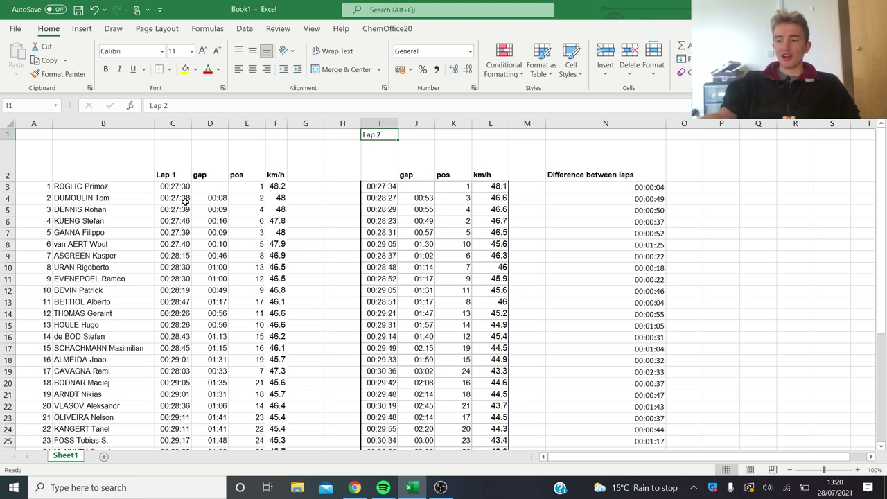
Step: Bring the Olympics Tokyo 2021 Google Sheet in Chrome to the front
{"action": "key", "text": "alt+Tab"}
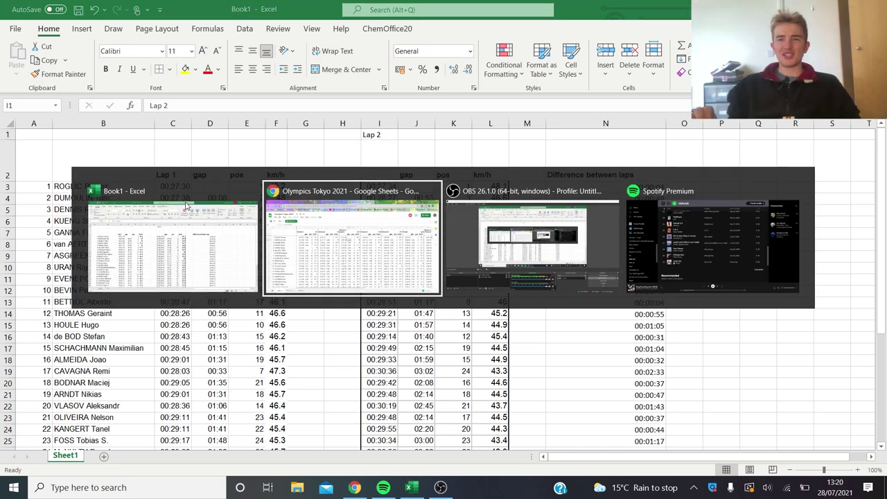